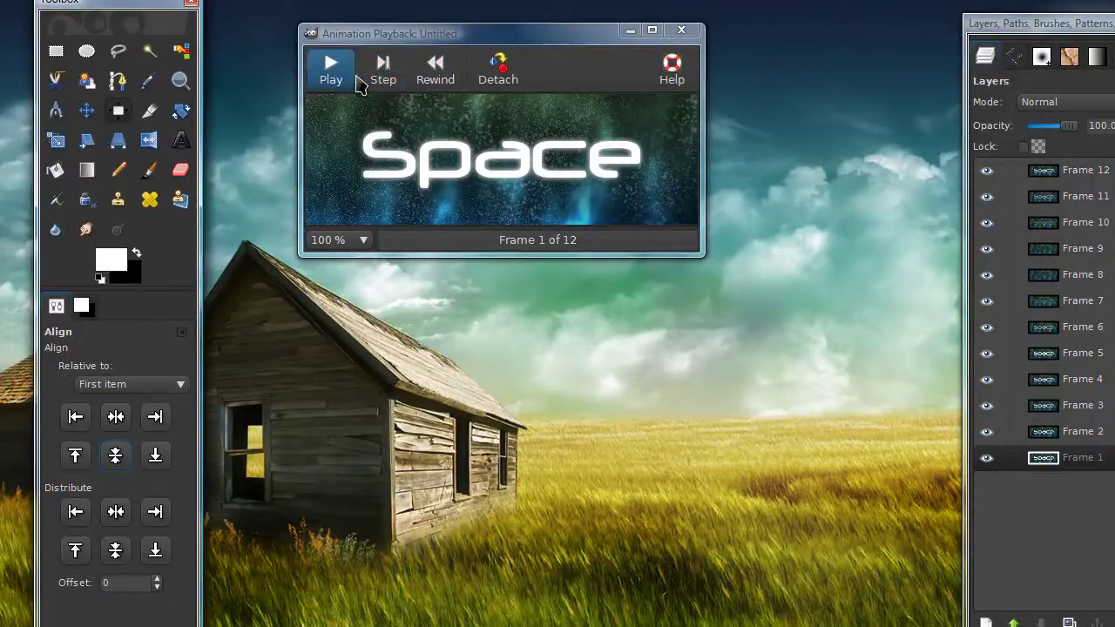
Step: Play the 12-frame Space animation in the Animation Playback window
left_click(348, 77)
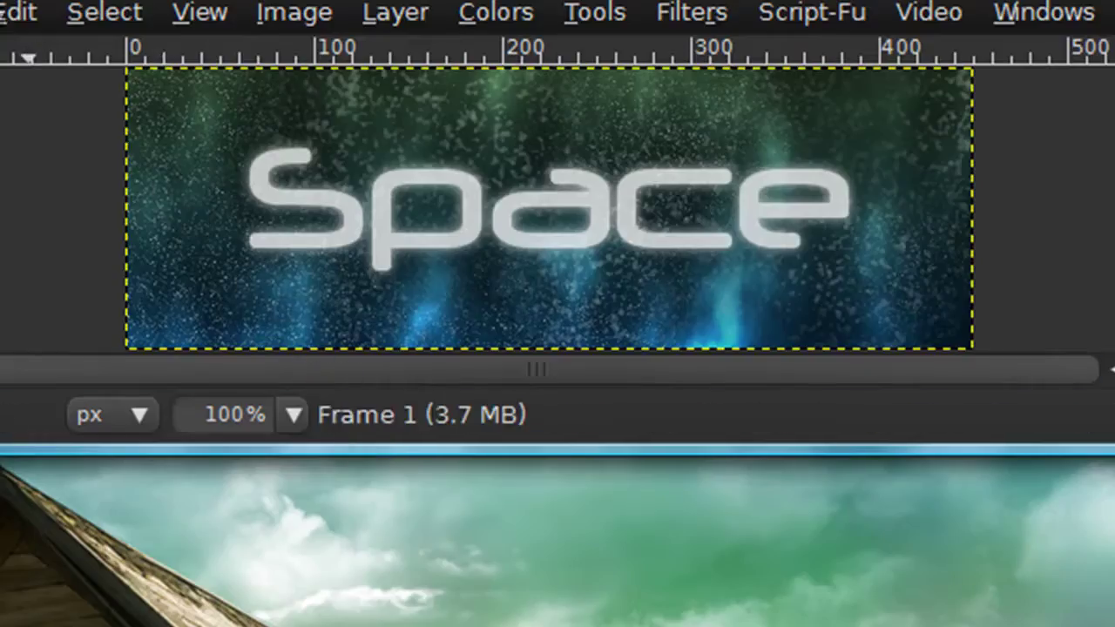
Step: Create a 450×150 pixel image with a black background and enlarge its window
key("alt+f")
key("n")
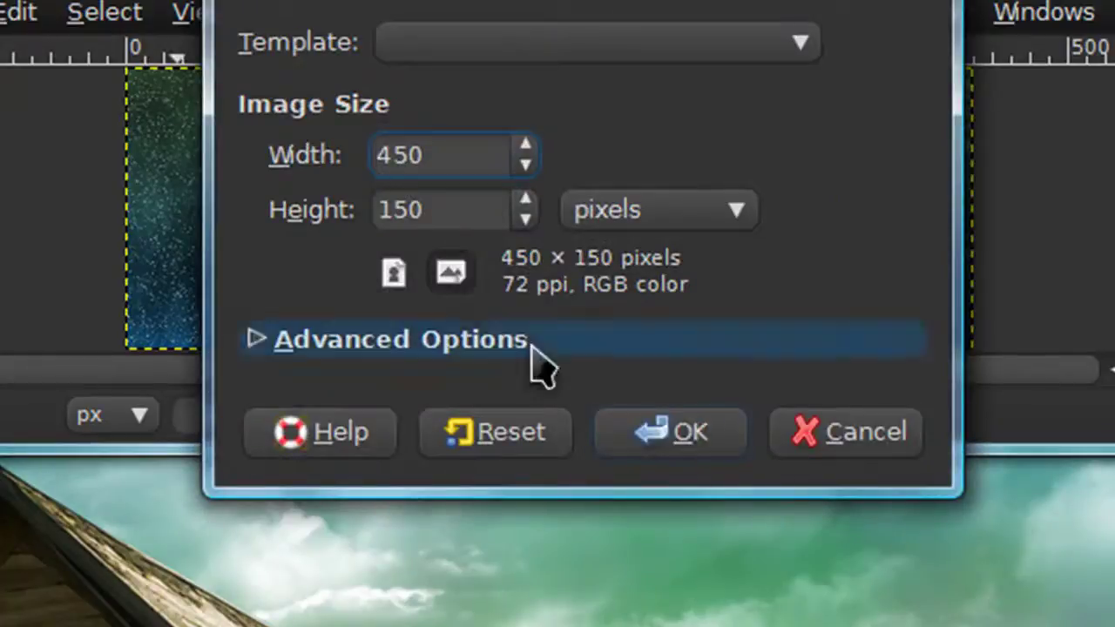
left_click(688, 432)
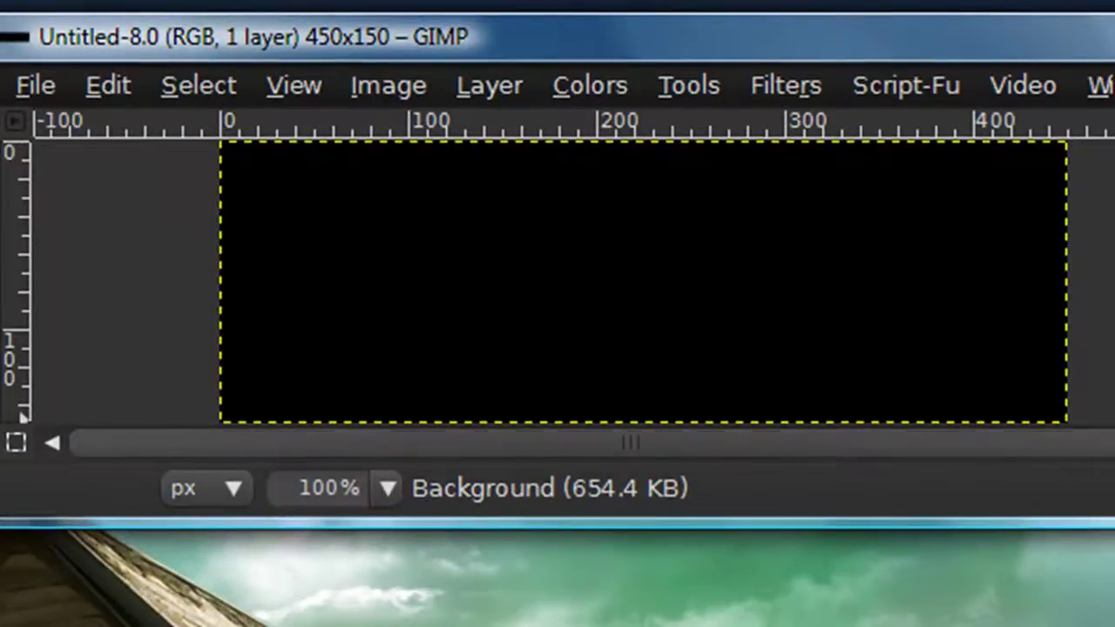
left_click_drag(125, 524, 124, 620)
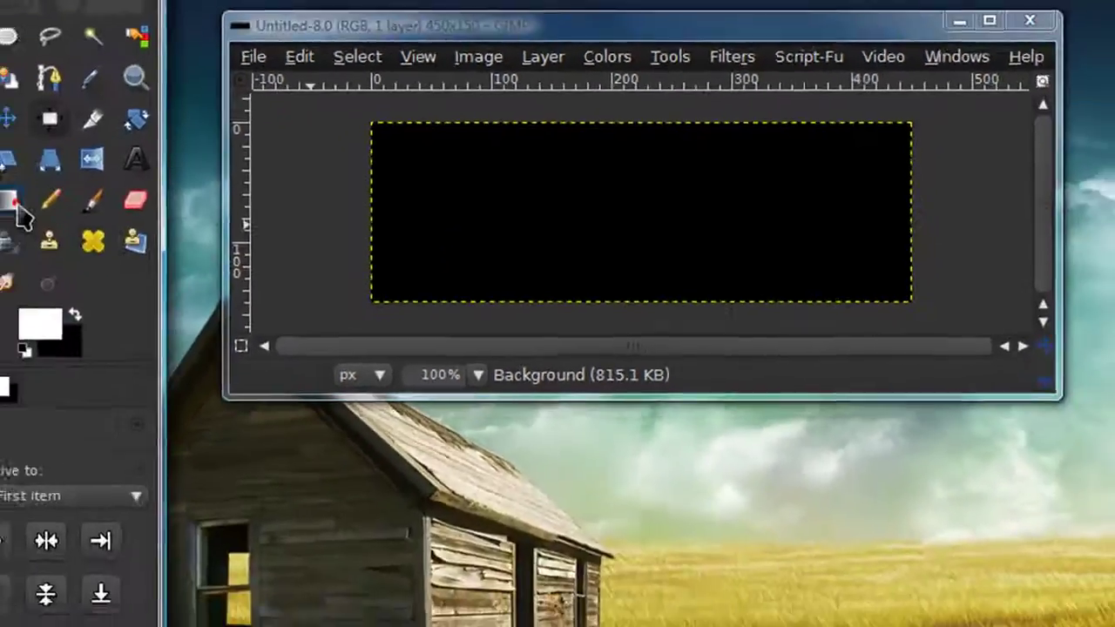
Step: Select the Blend tool and set the foreground colour to dark green 111b12
left_click(38, 191)
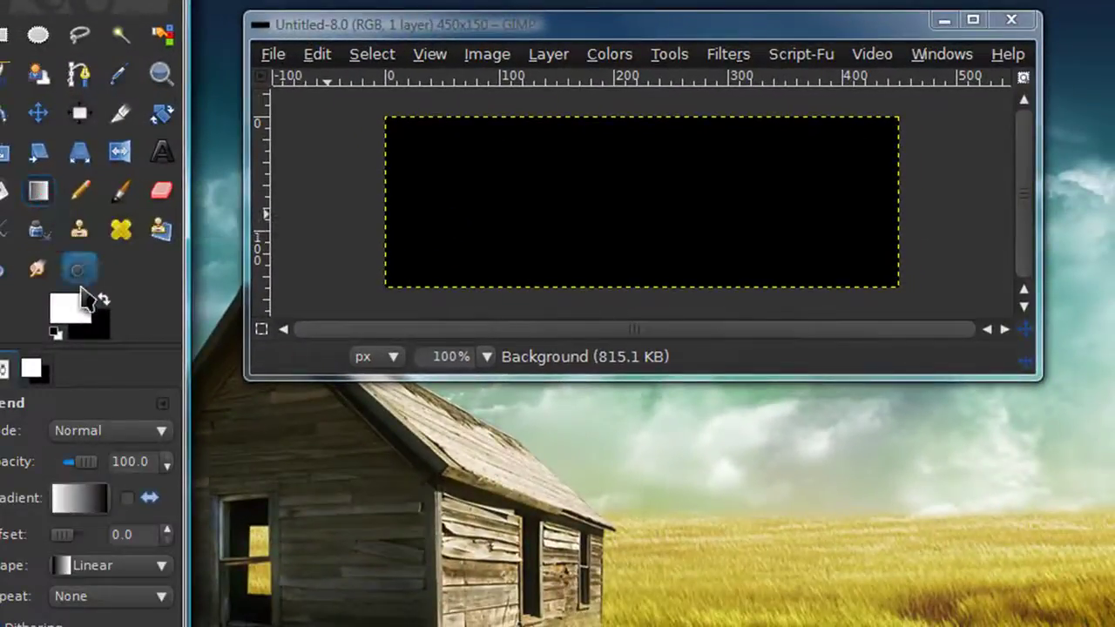
left_click(70, 311)
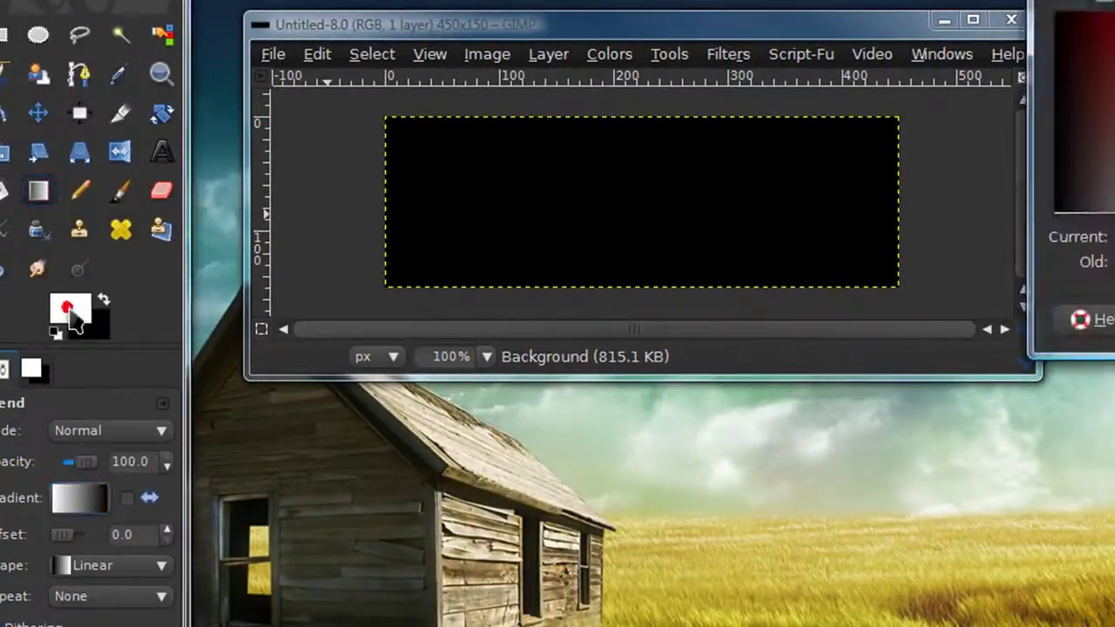
left_click_drag(1106, 2, 623, 48)
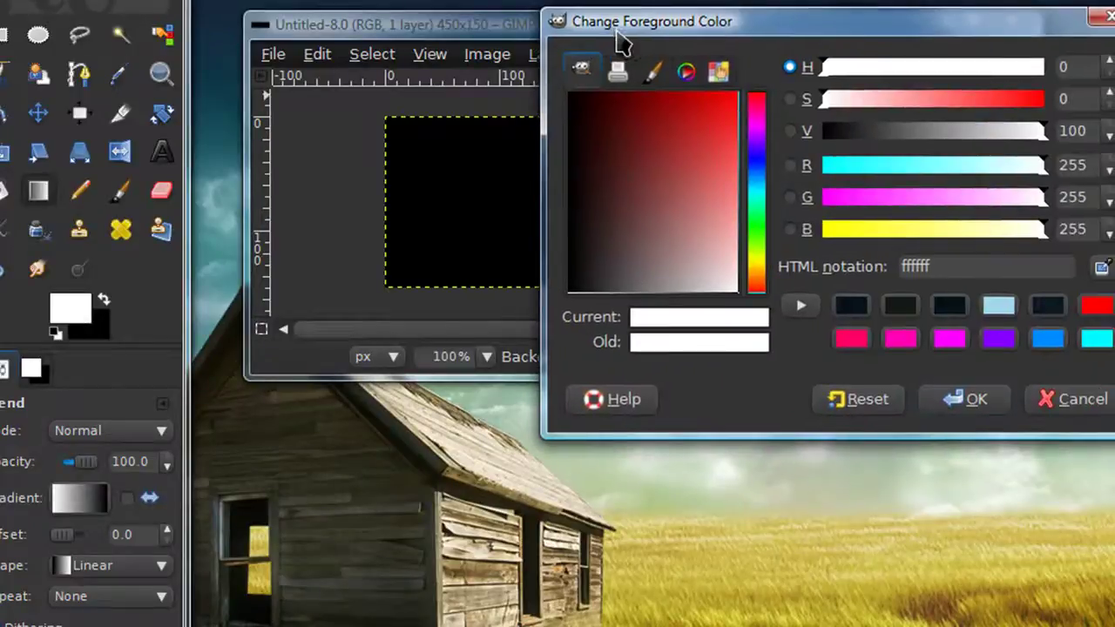
left_click(902, 306)
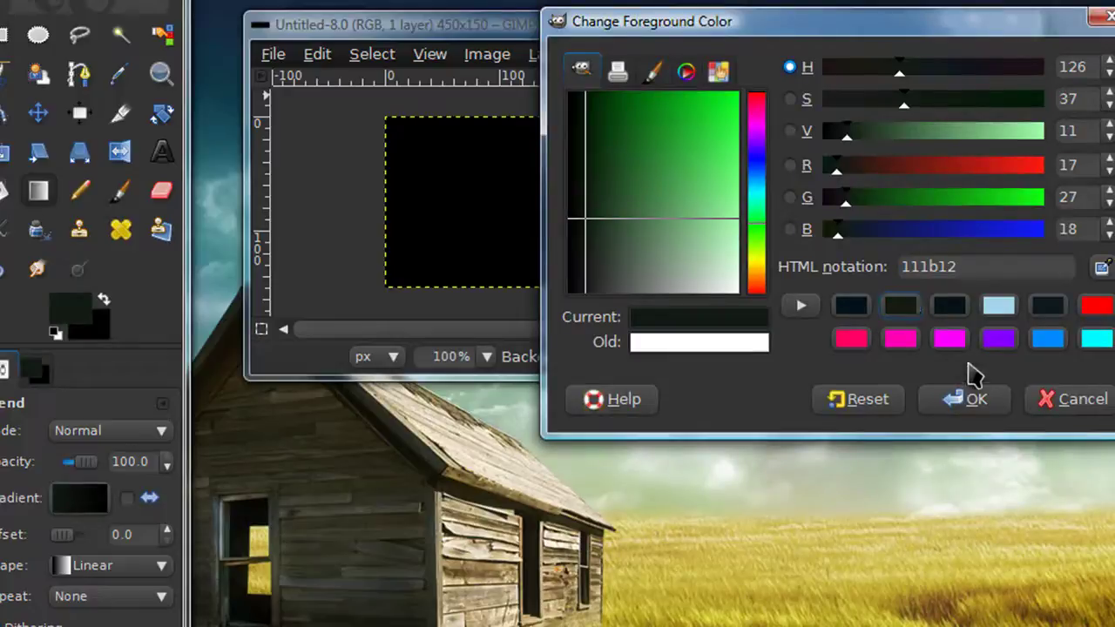
left_click(967, 402)
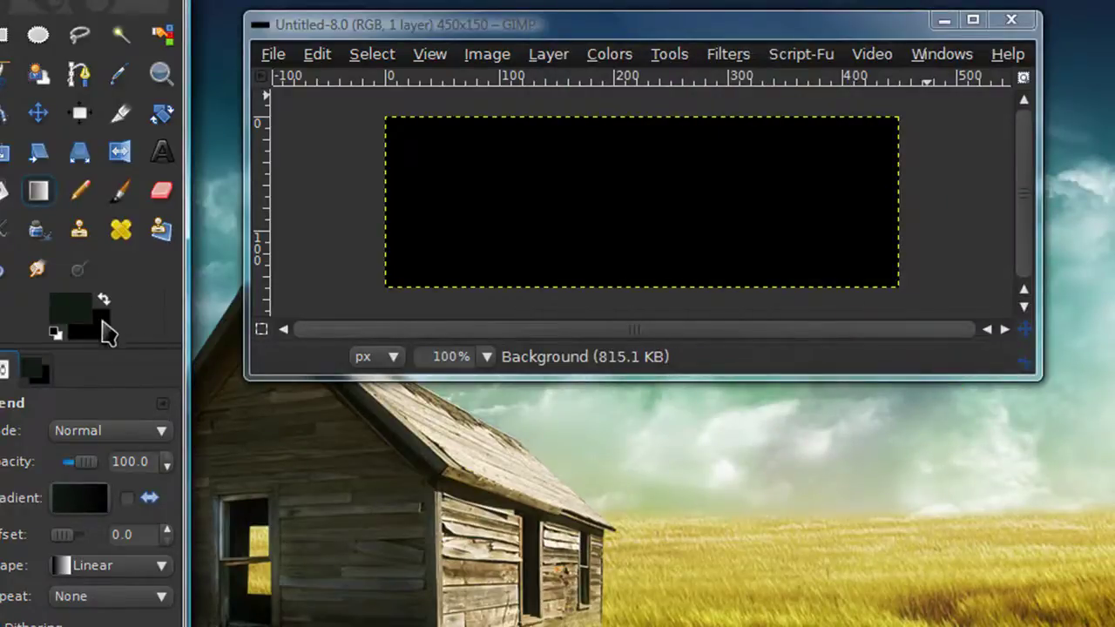
Step: Set the background colour to dark blue 03111b
left_click(102, 326)
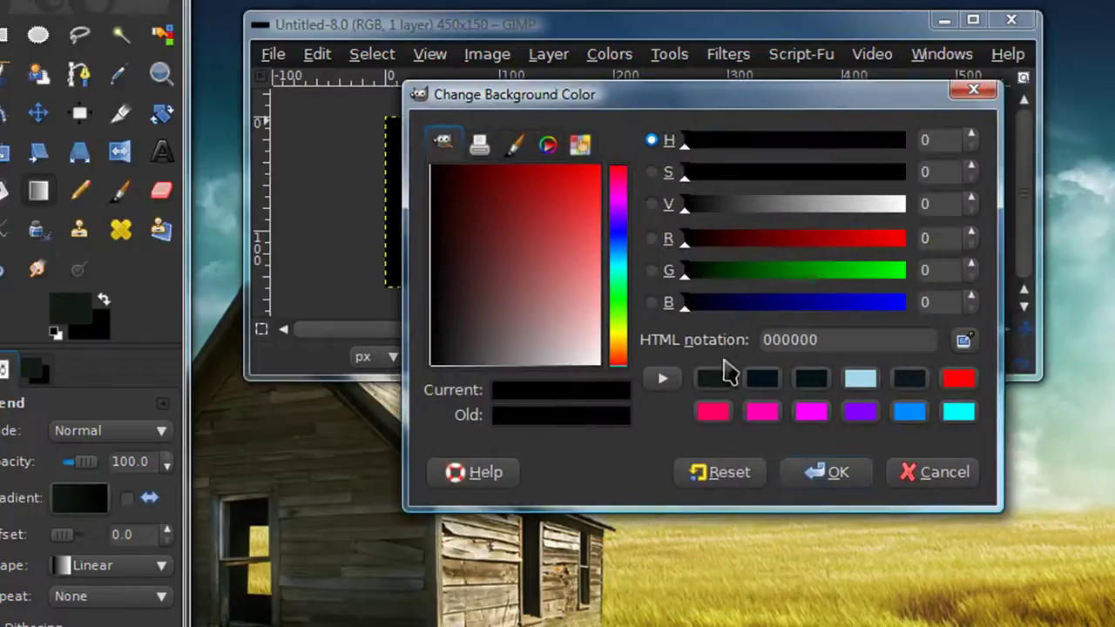
left_click(762, 378)
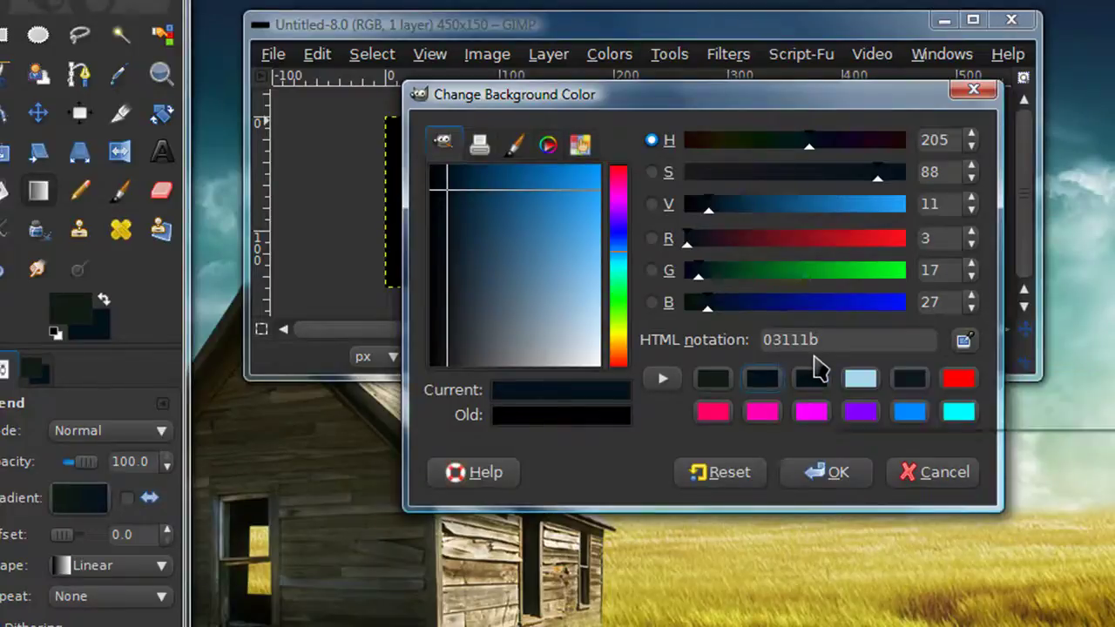
left_click(827, 472)
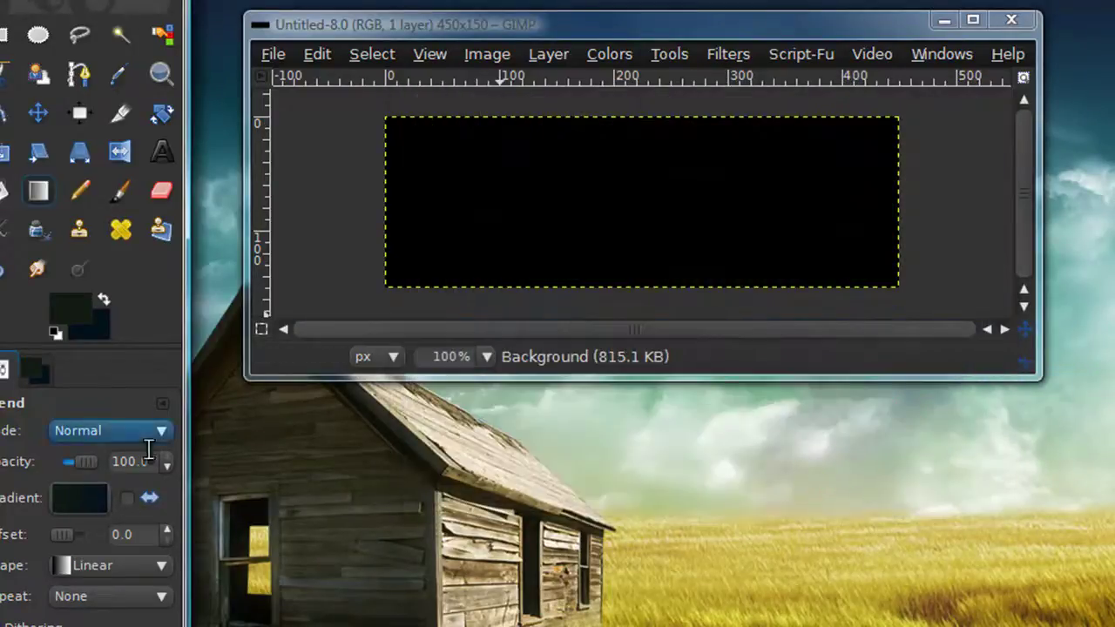
Step: Draw an FG to BG (RGB) gradient straight down from the canvas top to bottom
left_click(90, 505)
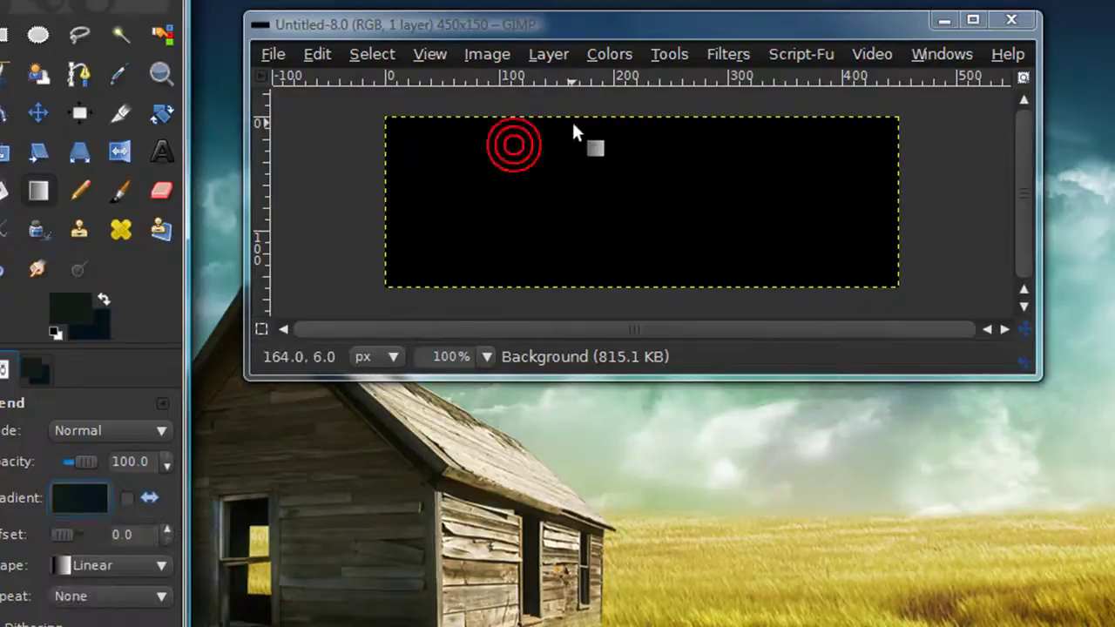
left_click_drag(583, 114, 584, 116)
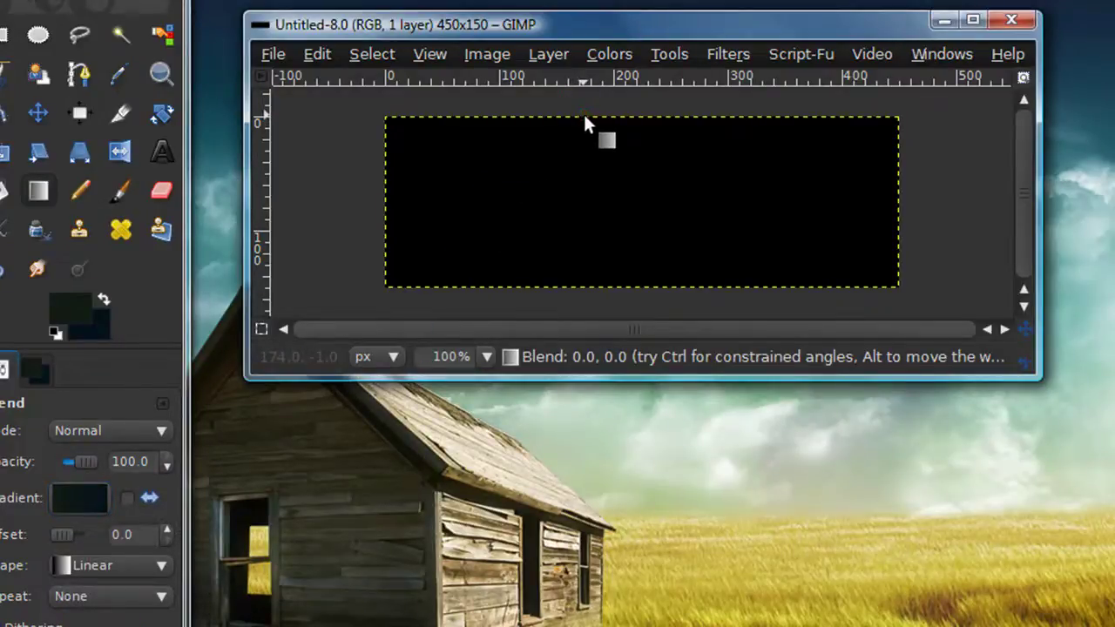
key("ctrl")
left_click_drag(583, 115, 580, 288)
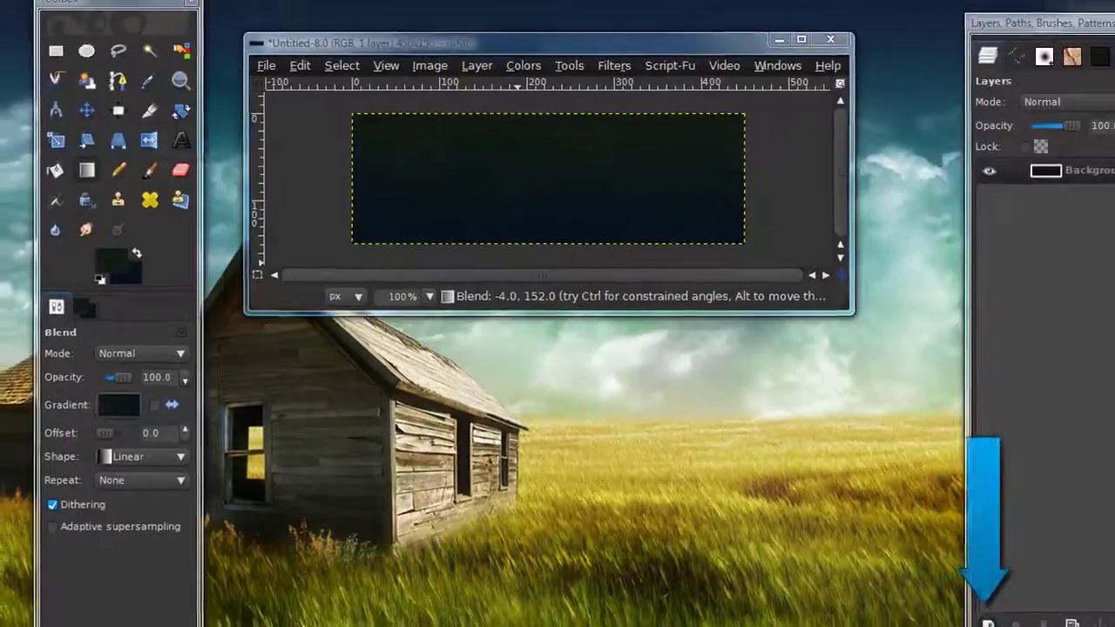
Step: Add a new transparent 450×150 layer
key("shift+ctrl+n")
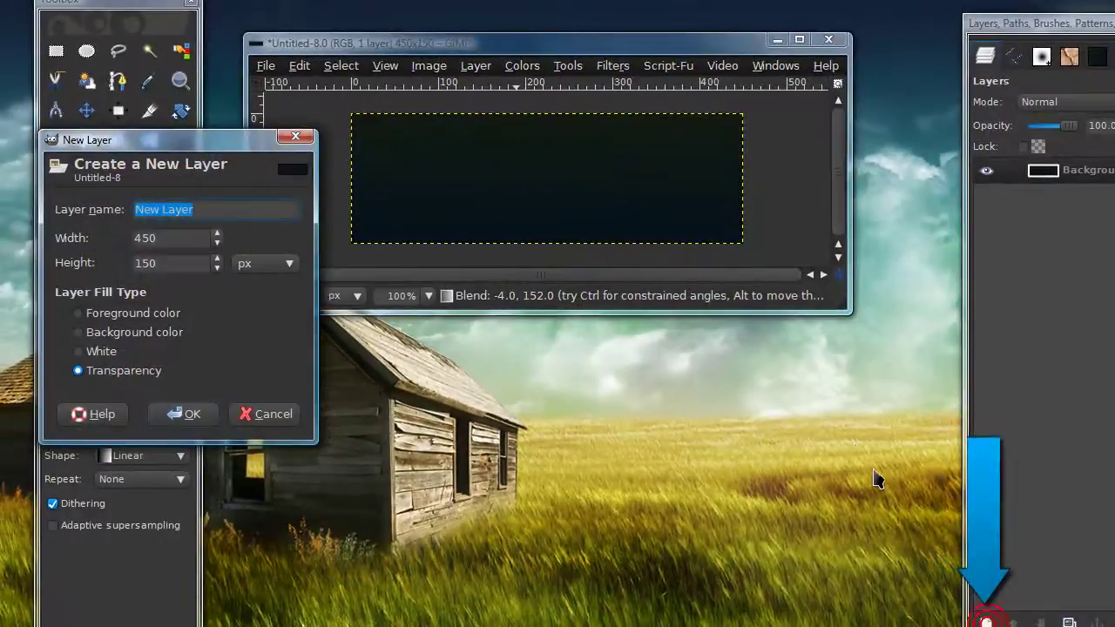
key("Return")
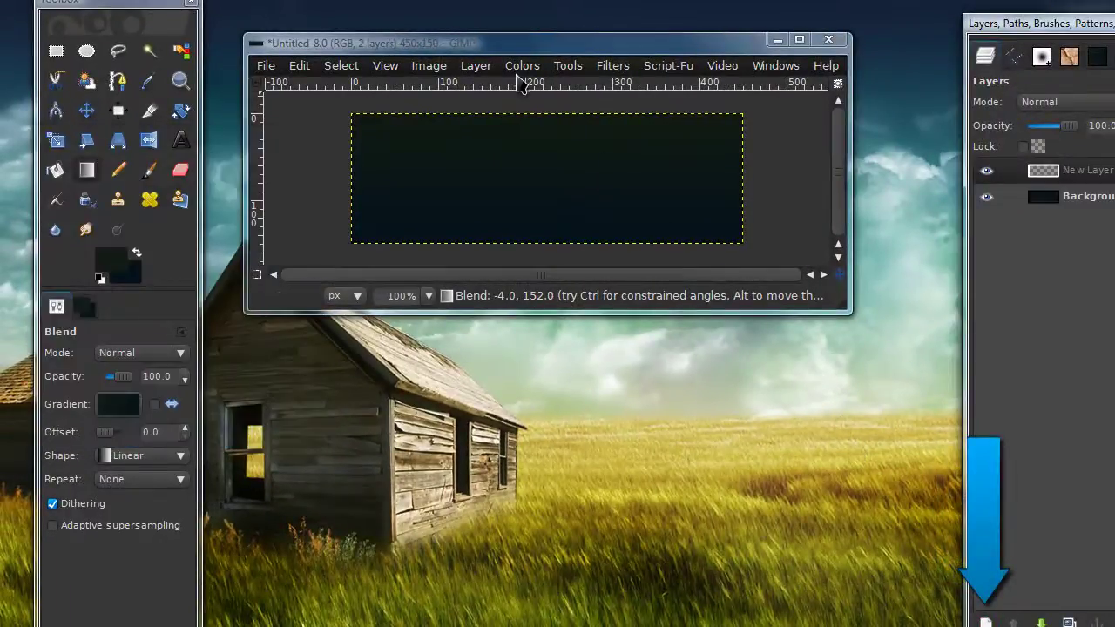
left_click(477, 67)
left_click(494, 51)
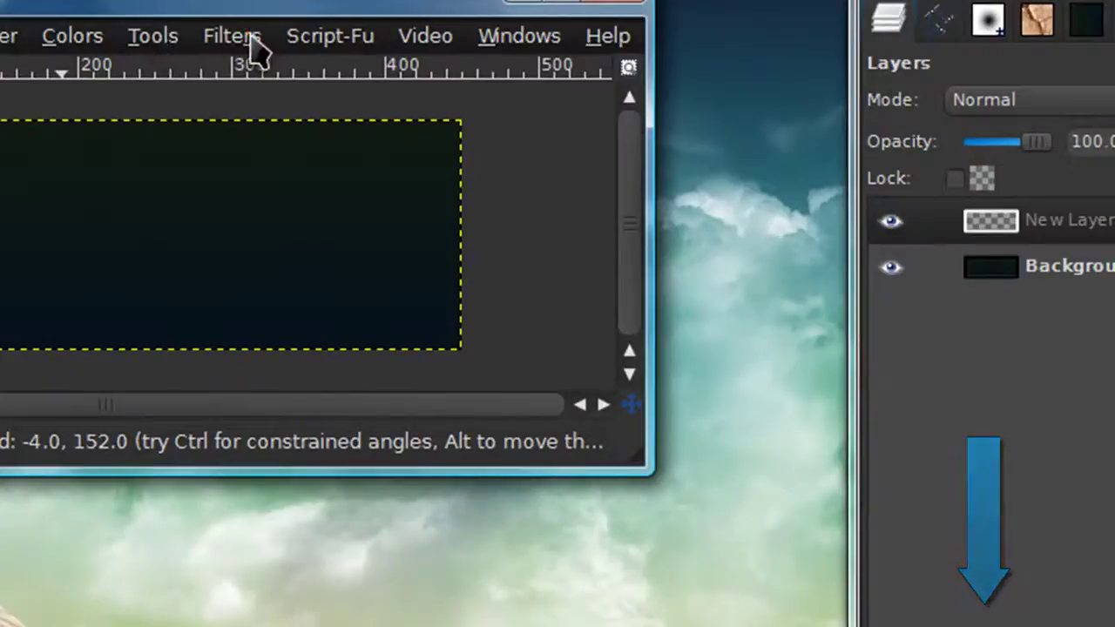
Step: Render Solid Noise clouds with detail 15, X size 7.6 and Y size 4.0
left_click(251, 43)
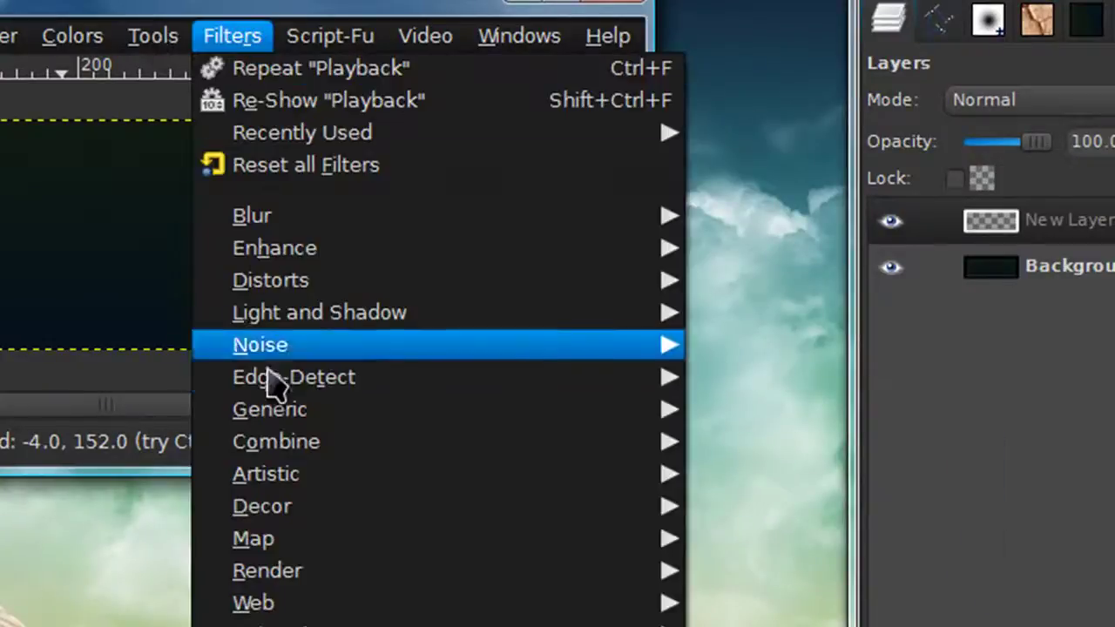
mouse_move(258, 555)
mouse_move(684, 356)
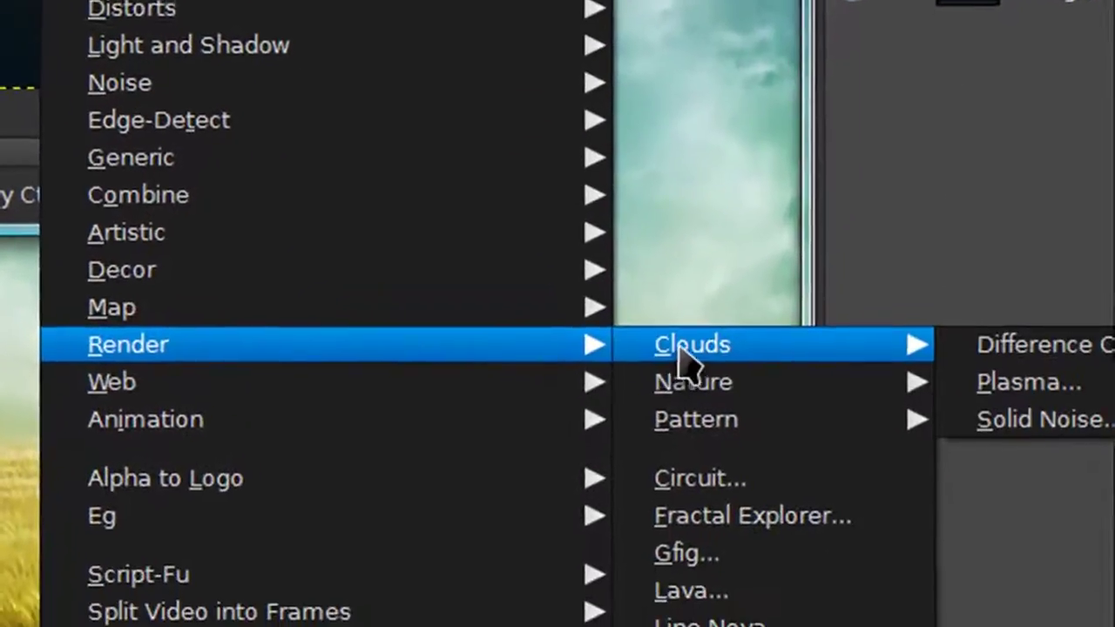
left_click(984, 421)
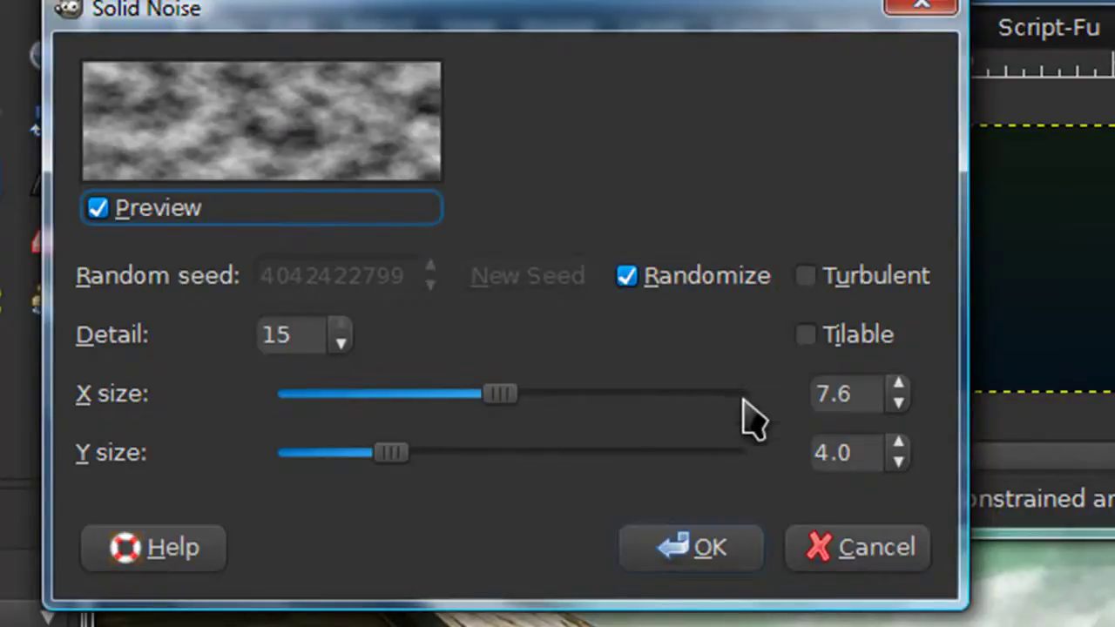
left_click(688, 551)
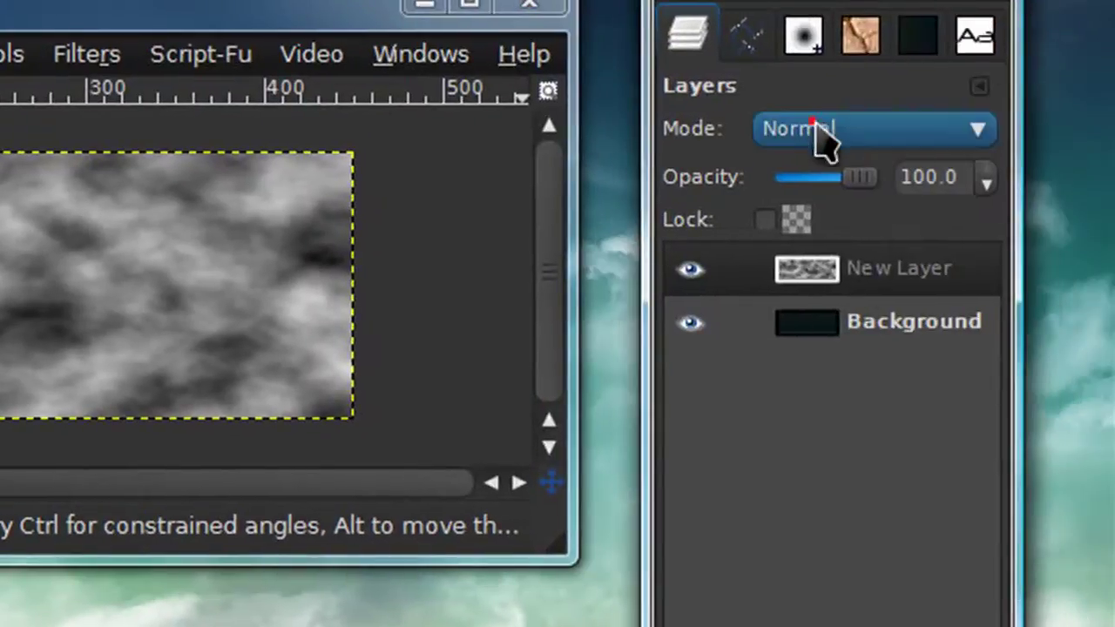
Step: Set the cloud layer's blend mode to Dodge in the Layers panel
left_click(812, 124)
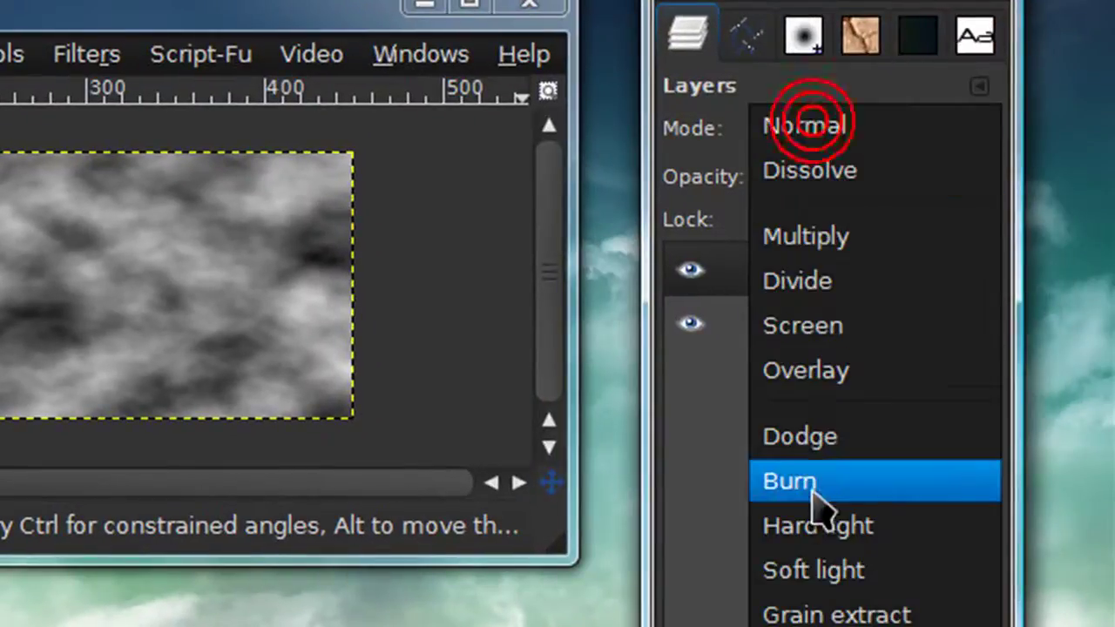
left_click(814, 442)
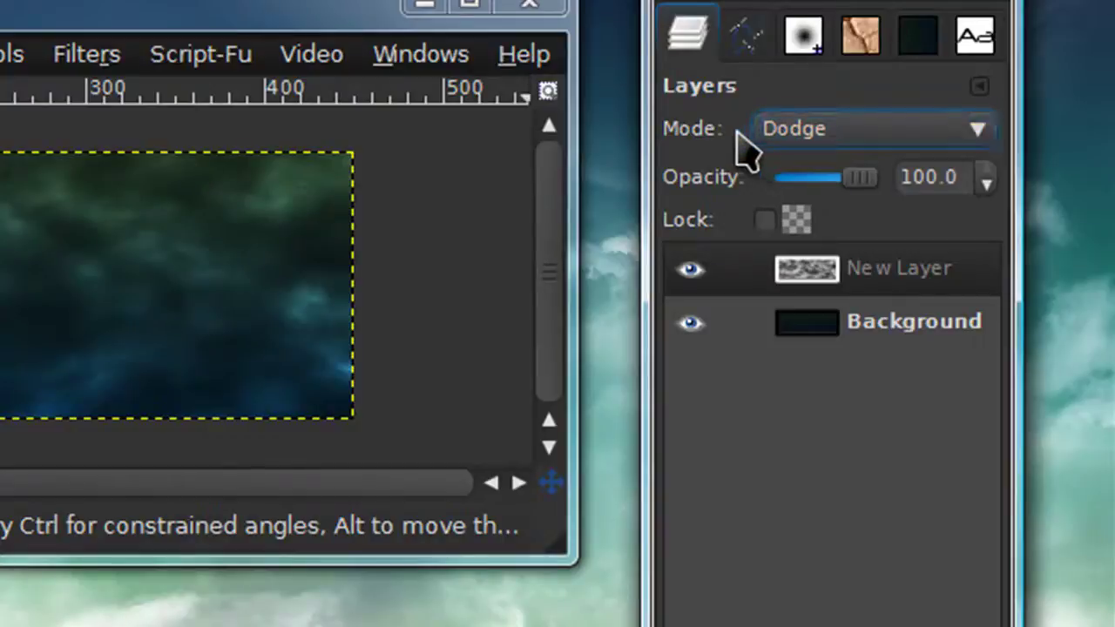
left_click(901, 138)
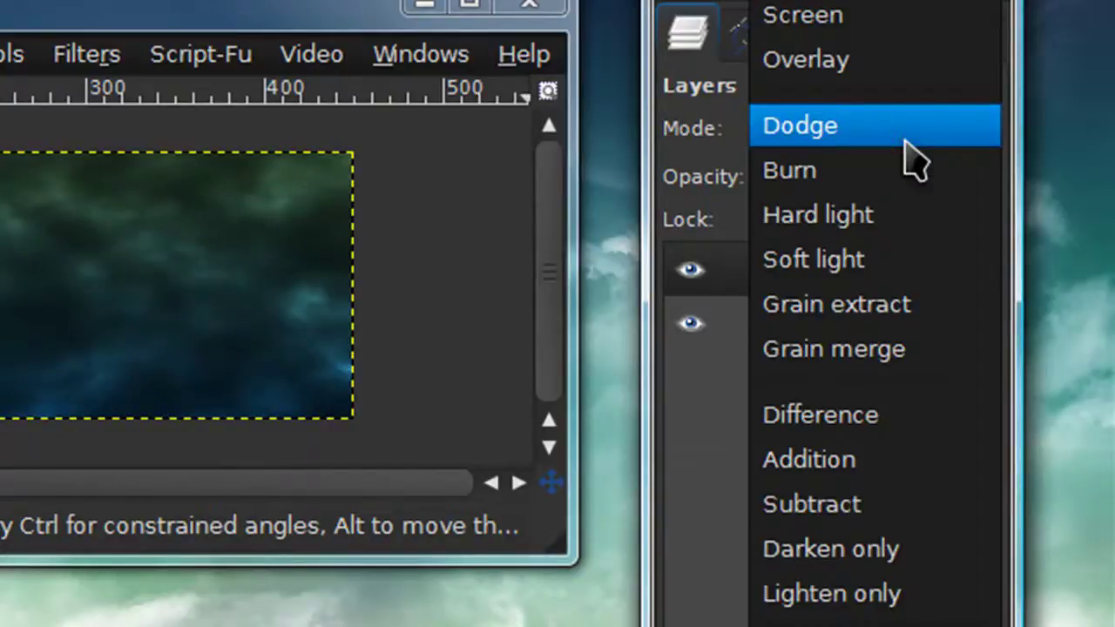
left_click(900, 137)
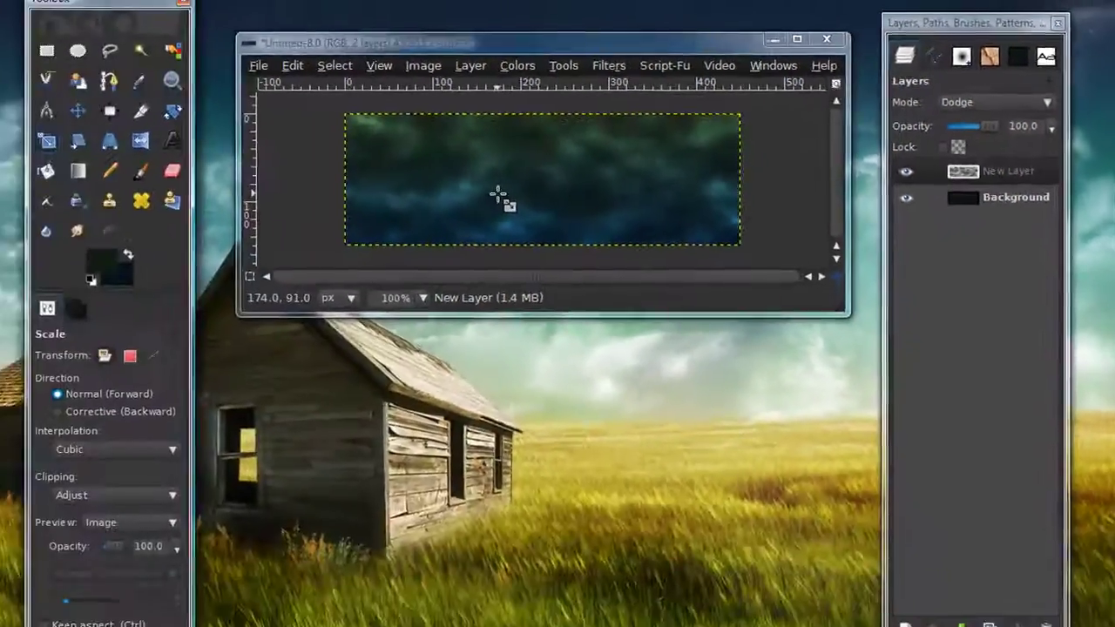
Step: Scale the cloud layer taller so it extends above and below the canvas
key("minus")
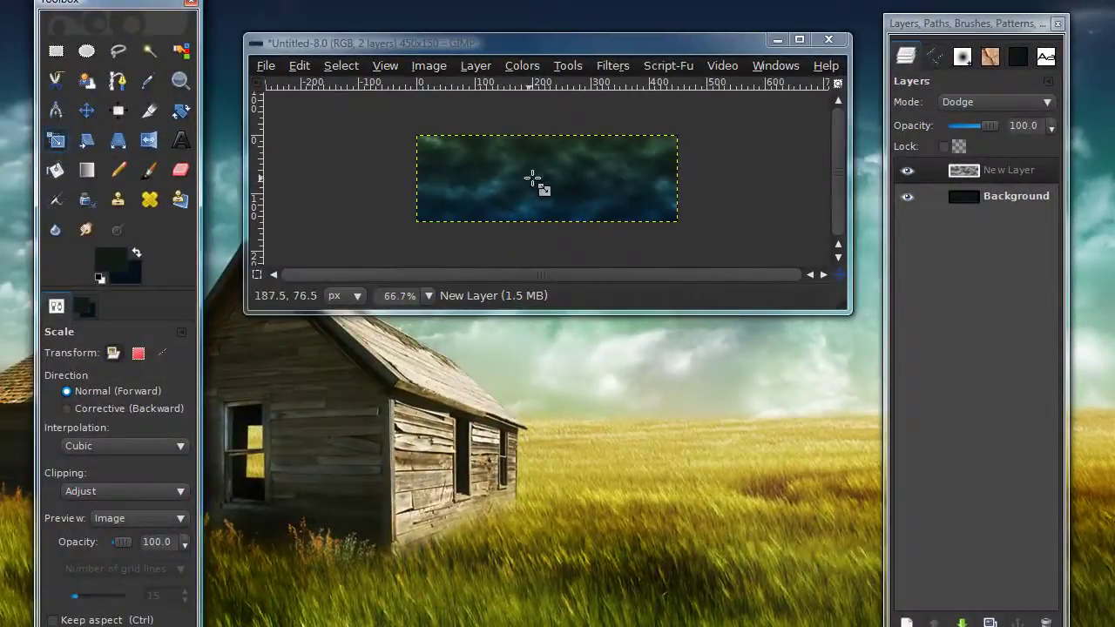
key("minus")
left_click(544, 177)
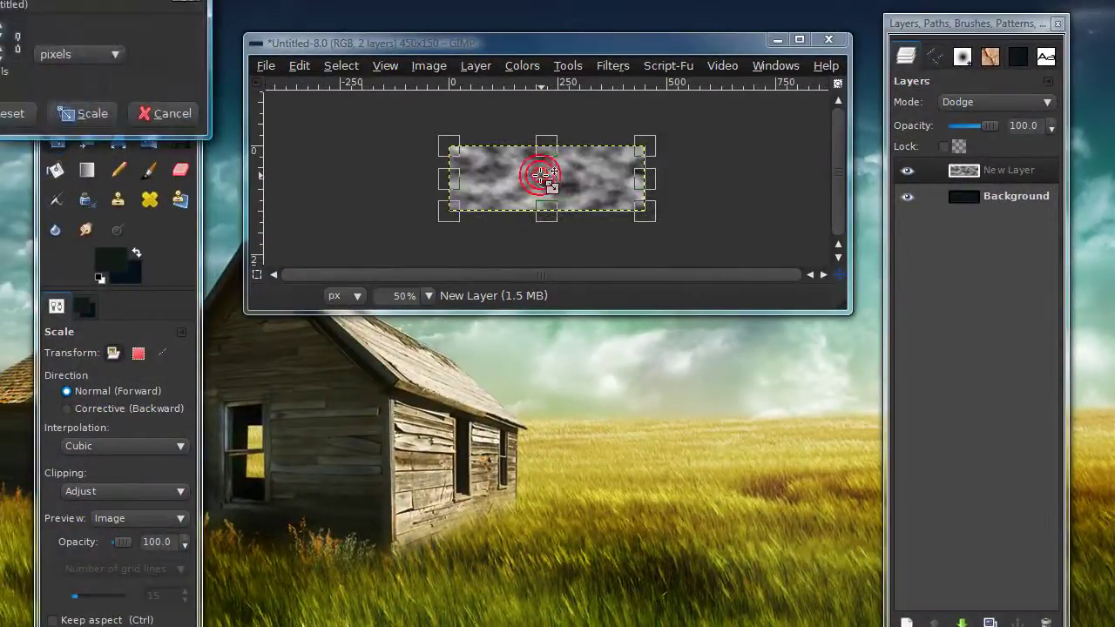
left_click_drag(550, 161, 549, 128)
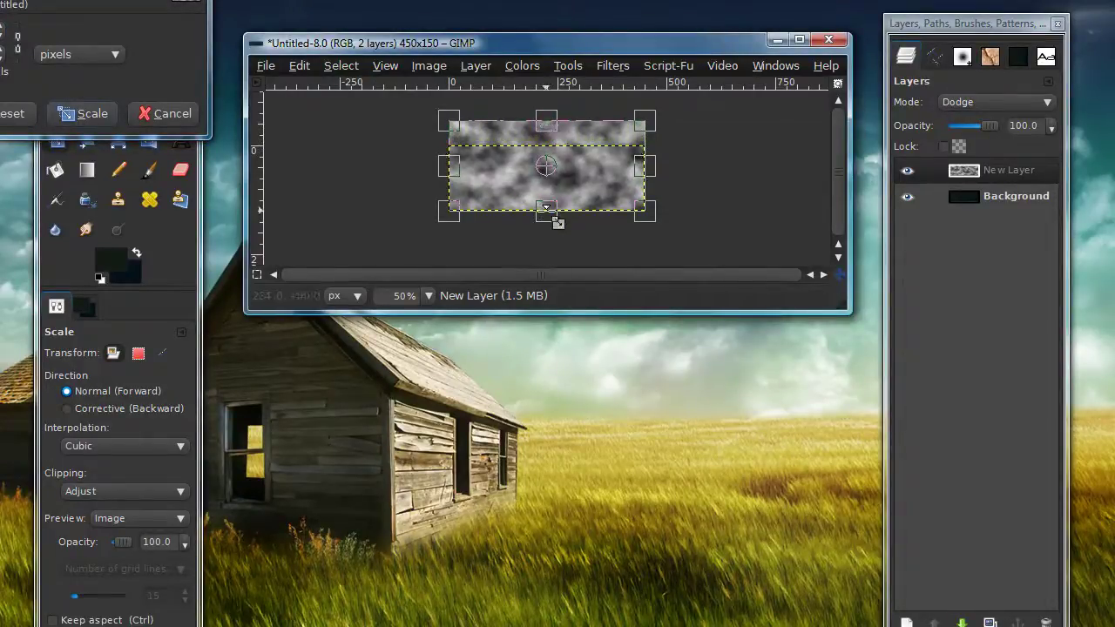
left_click_drag(546, 210, 547, 218)
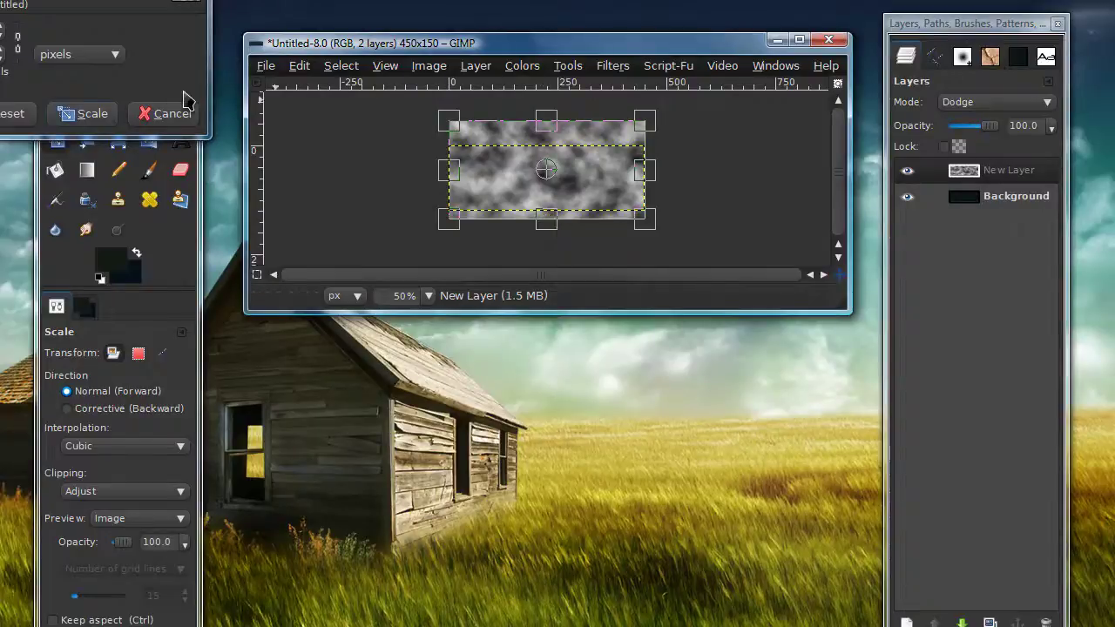
left_click(85, 113)
scroll(488, 223, "up", 2, "ctrl")
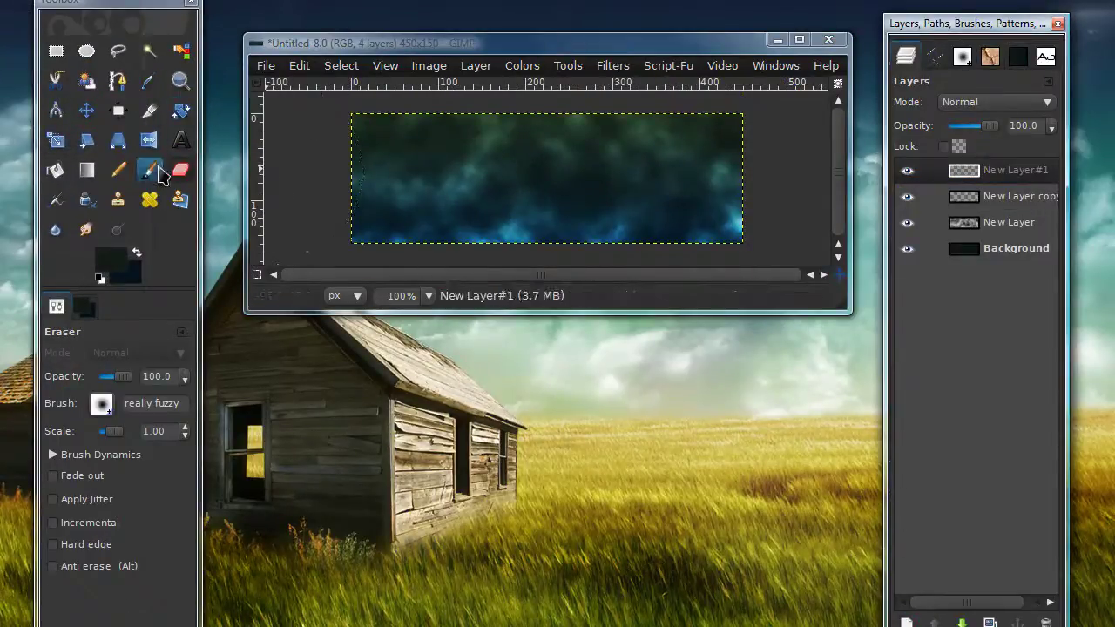
Step: Reset colours to black and white and bucket-fill New Layer#1 with black
left_click(55, 170)
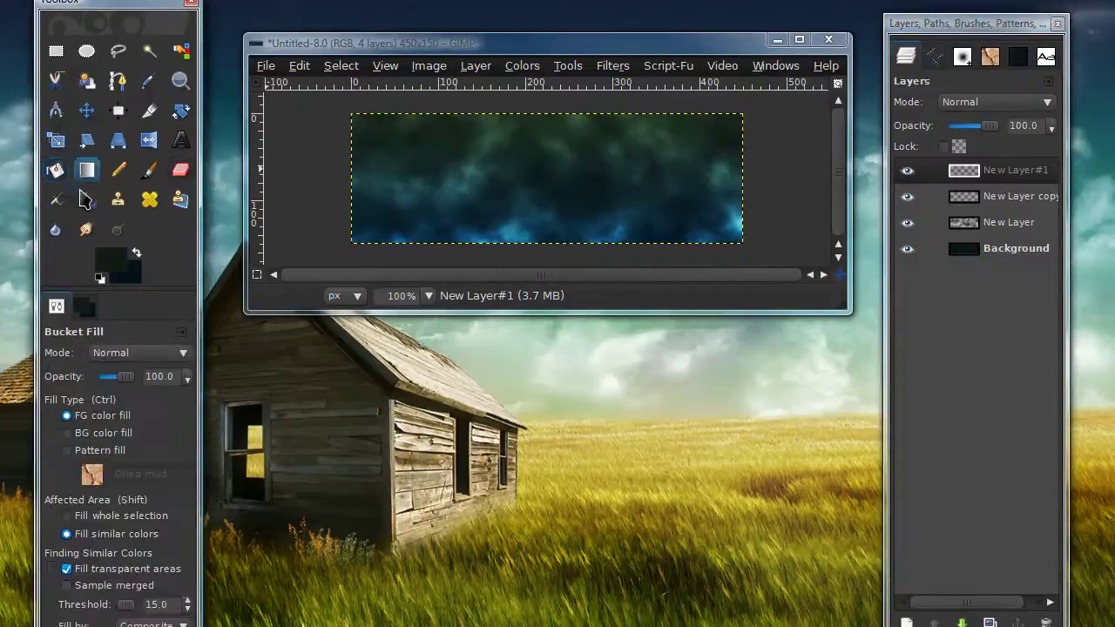
left_click(99, 279)
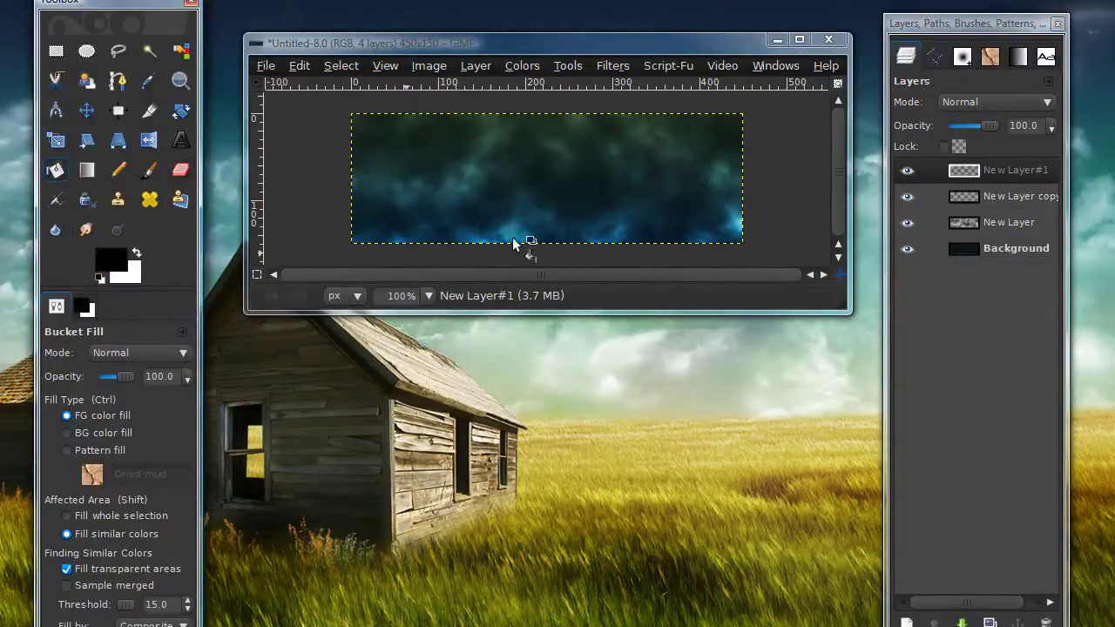
left_click(556, 191)
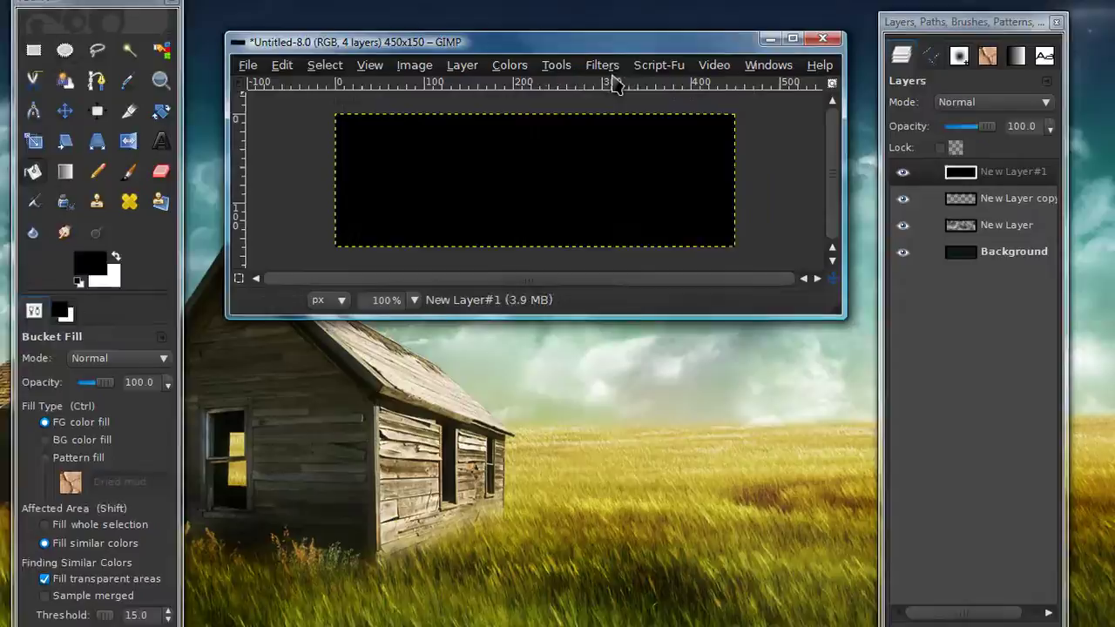
Step: Apply HSV Noise with adjusted holdness to the black layer
left_click(613, 65)
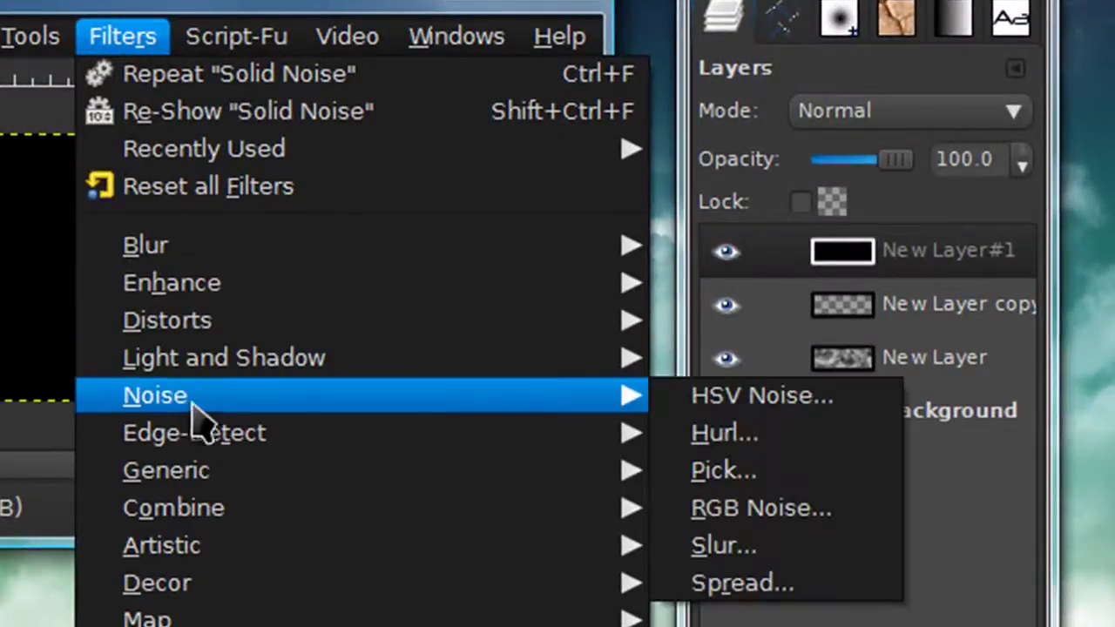
left_click(714, 393)
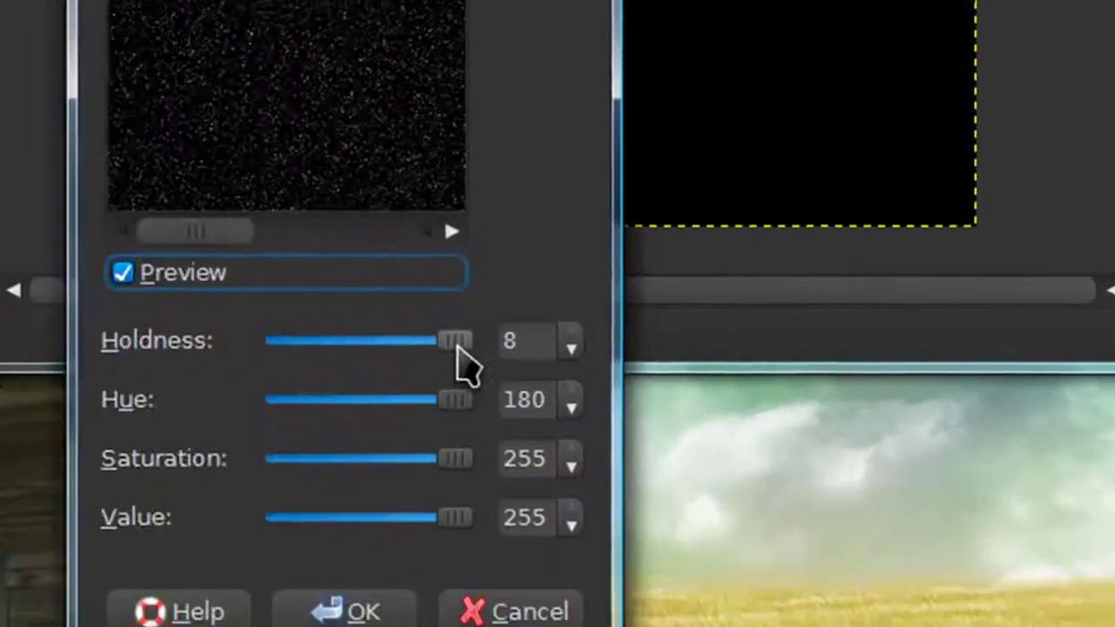
left_click(552, 312)
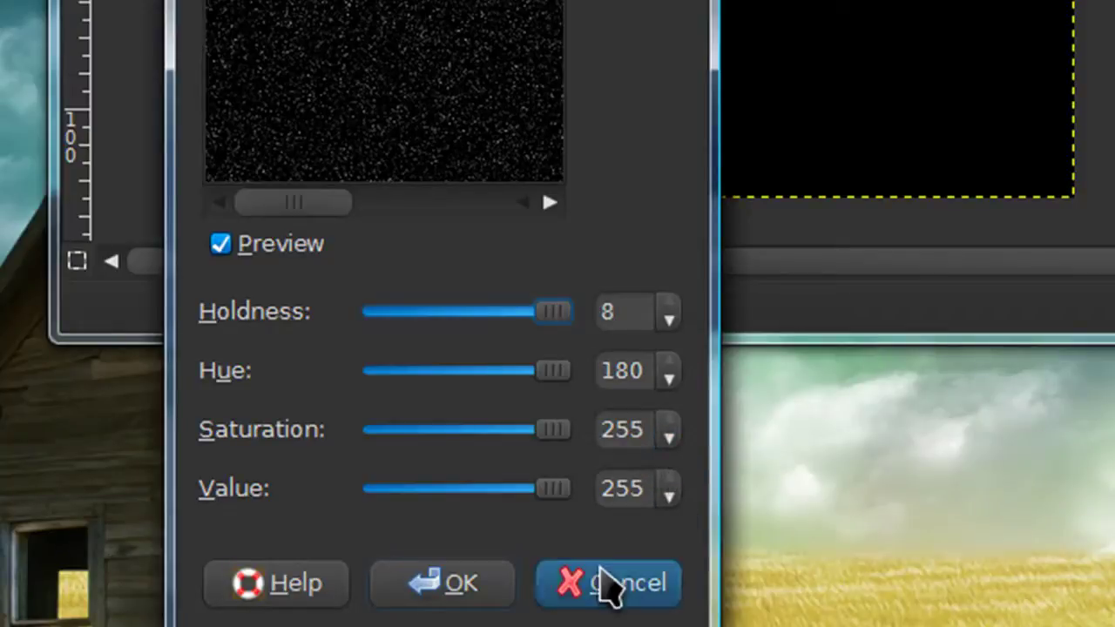
left_click(503, 599)
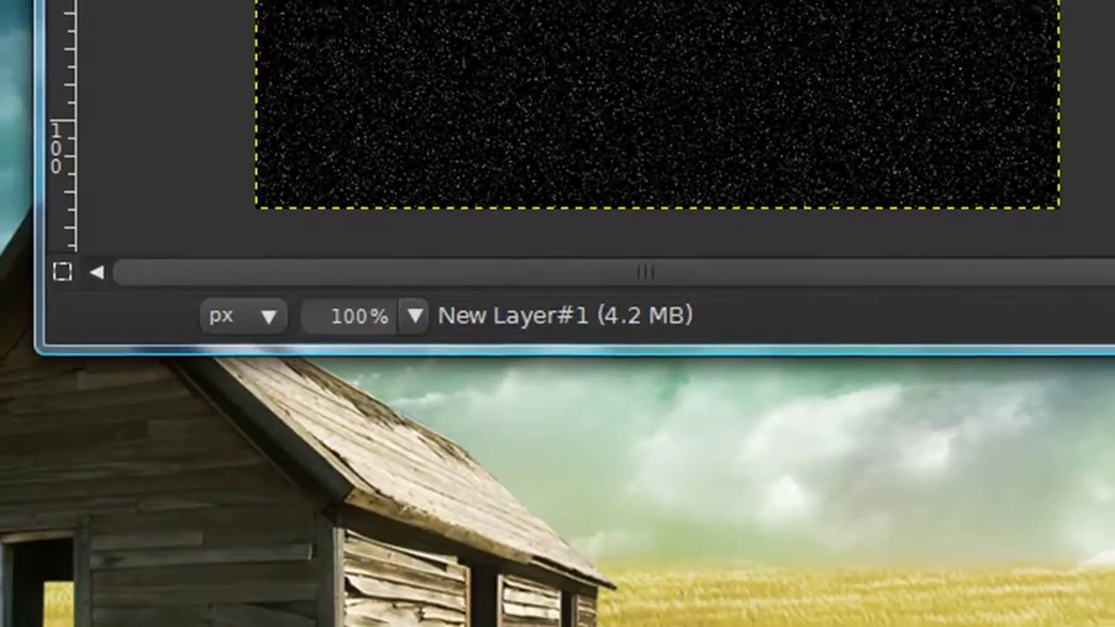
Step: Desaturate the noise and set the star layer's mode to Screen
left_click(606, 0)
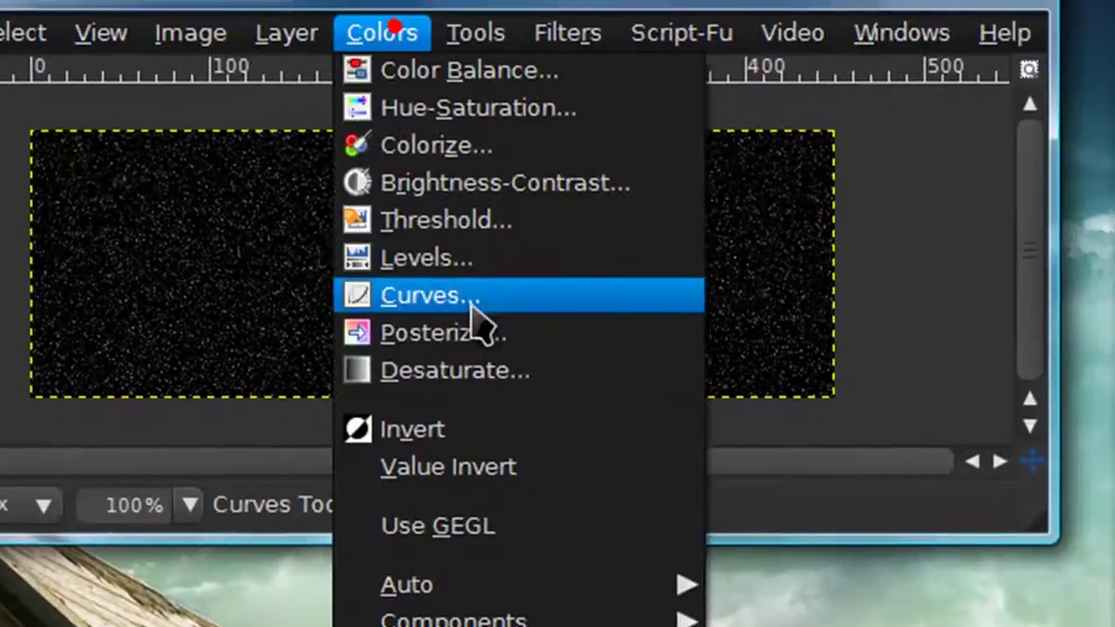
left_click(684, 185)
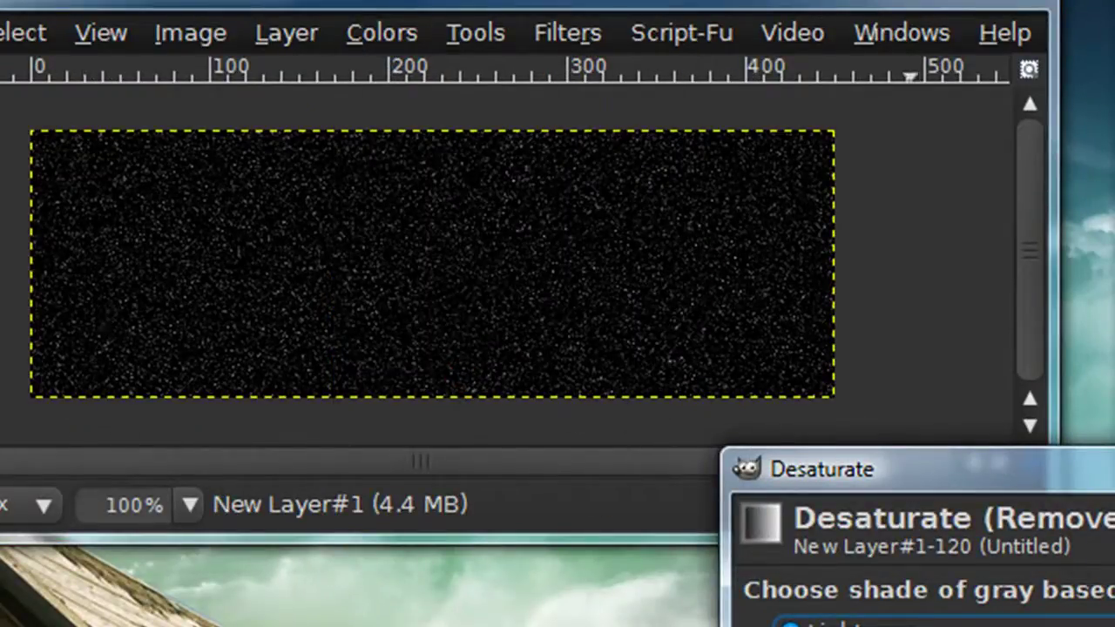
key("Return")
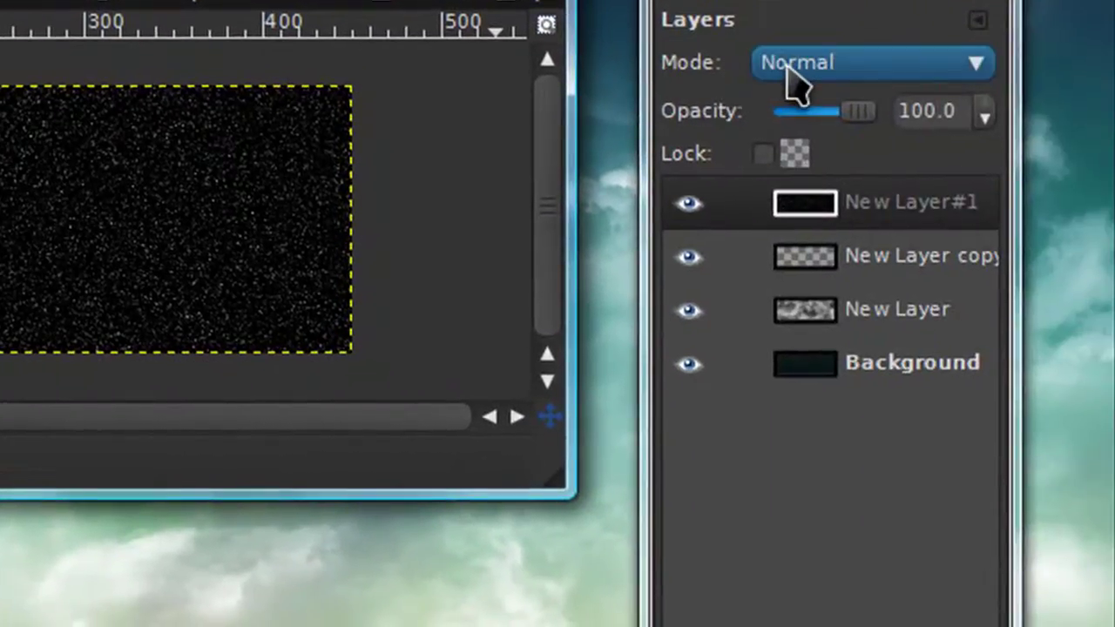
left_click(1114, 108)
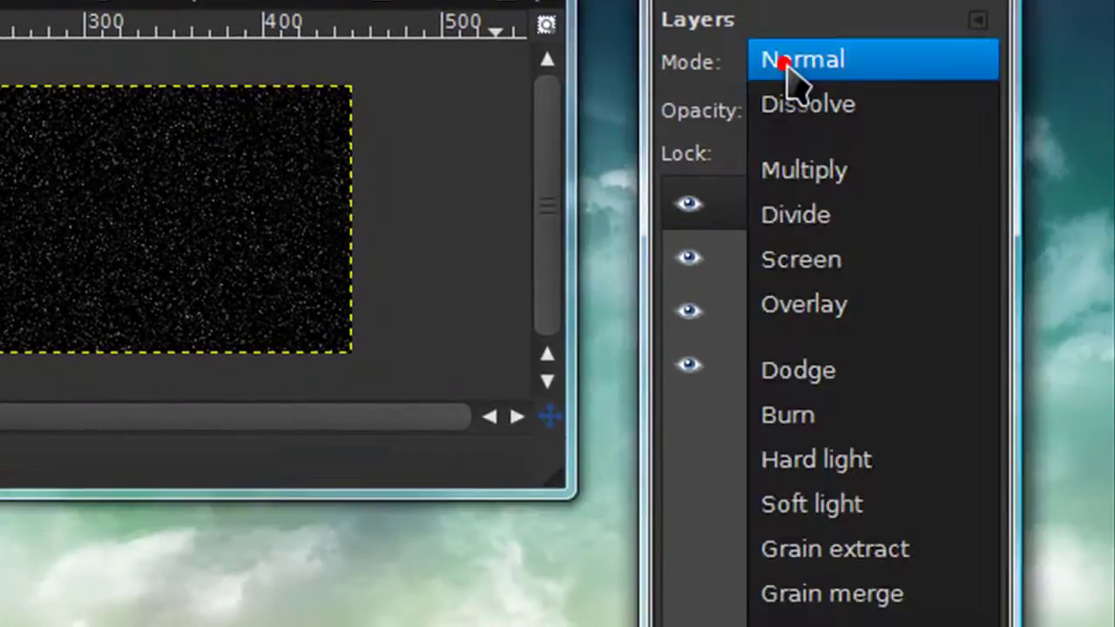
left_click(811, 265)
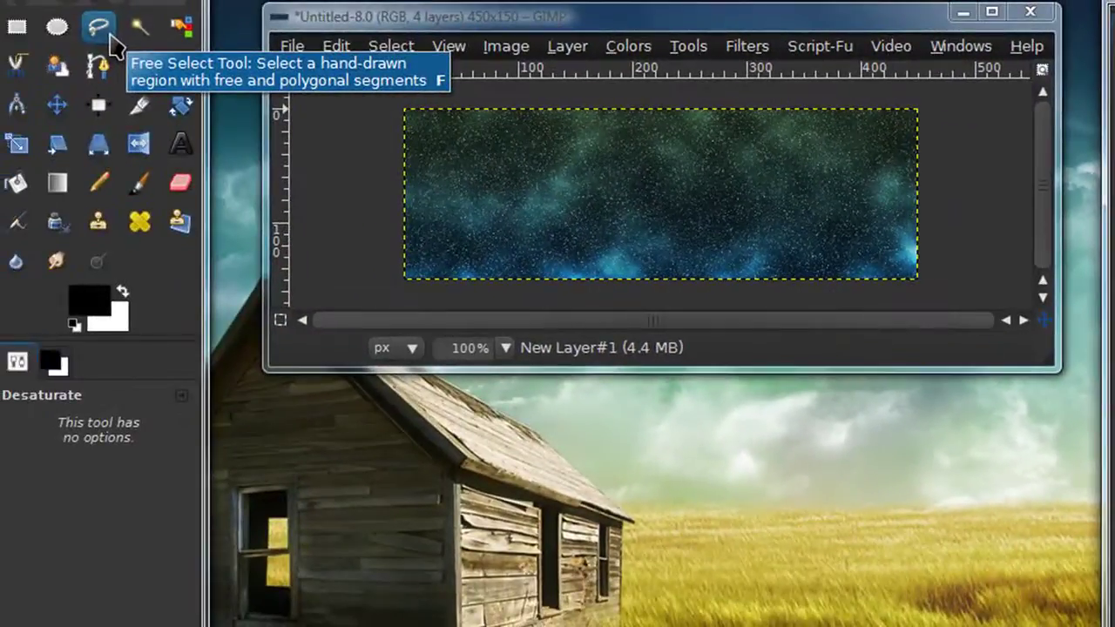
Step: Lasso irregular areas with 70.8 feathered Free Select and clear them from the star layer
left_click(103, 31)
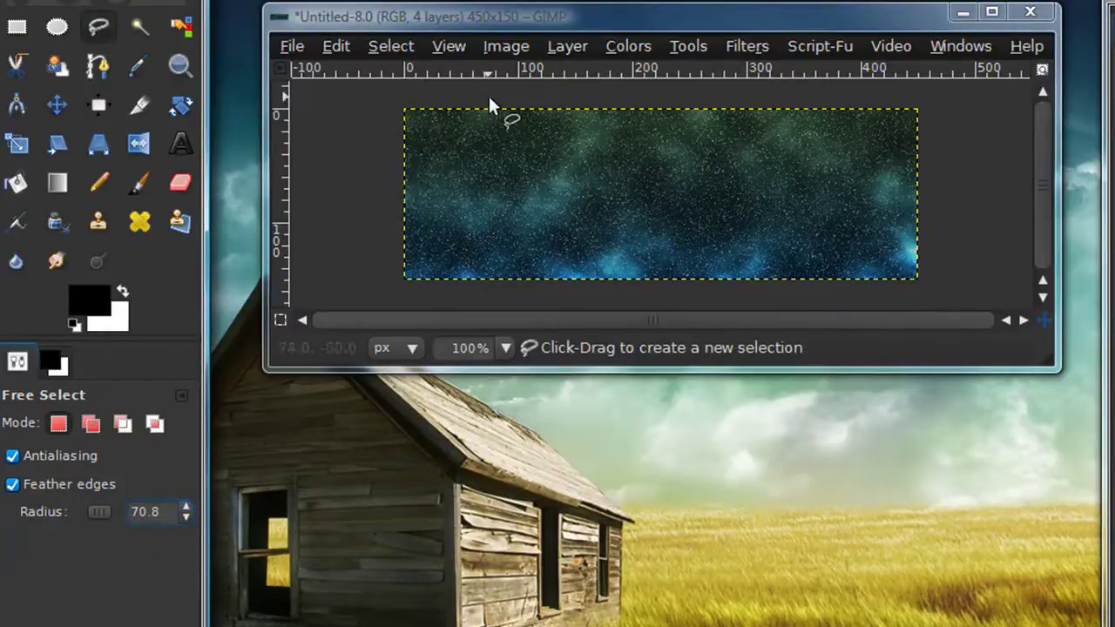
left_click_drag(756, 370, 756, 435)
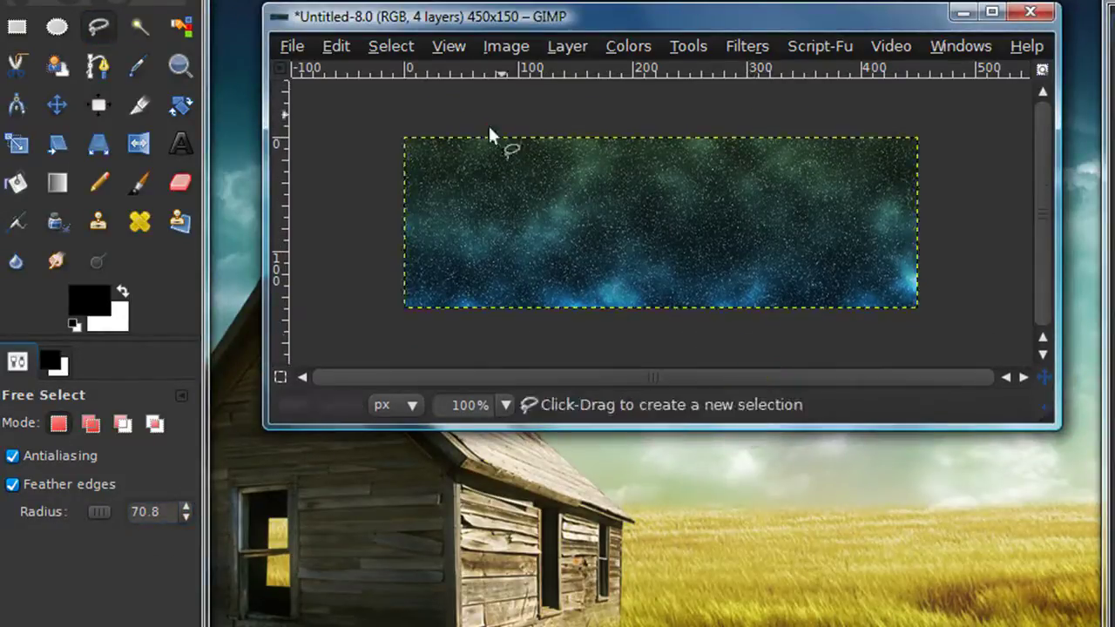
mouse_move(554, 200)
left_mouse_down()
mouse_move(650, 353)
mouse_move(766, 319)
mouse_move(629, 198)
mouse_move(792, 359)
mouse_move(802, 159)
mouse_move(843, 156)
mouse_move(788, 122)
left_mouse_up()
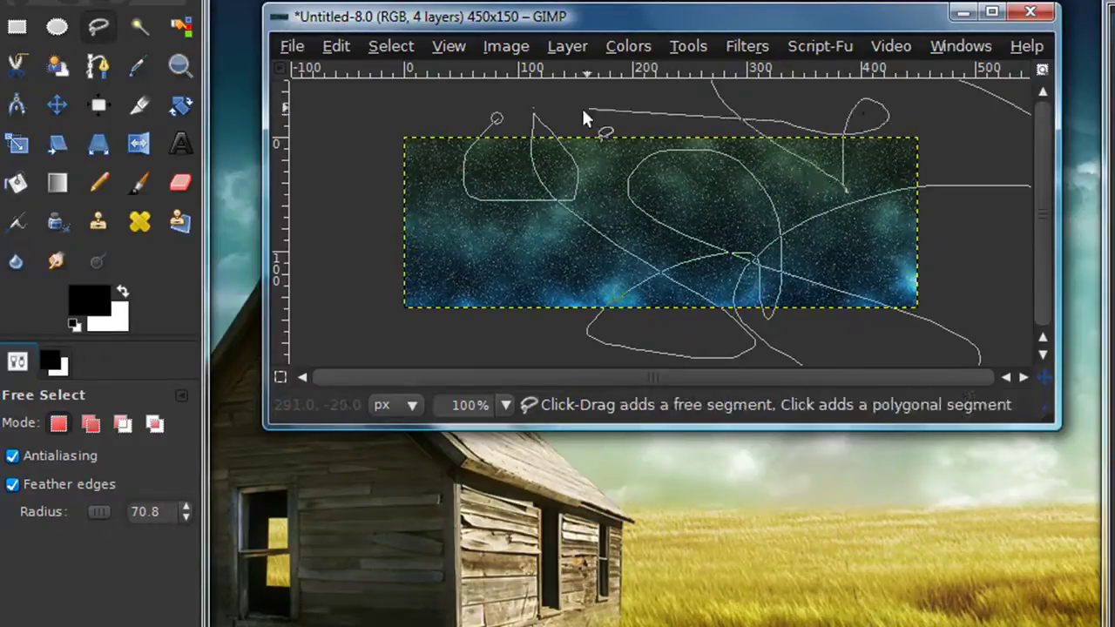
left_click(493, 118)
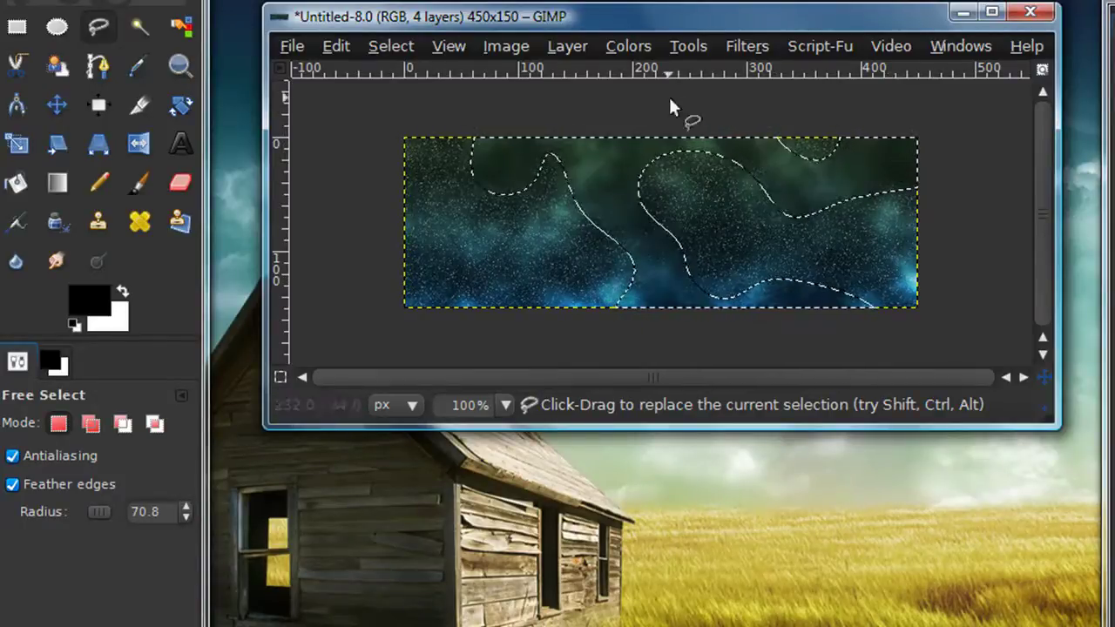
left_click(390, 46)
left_click(387, 92)
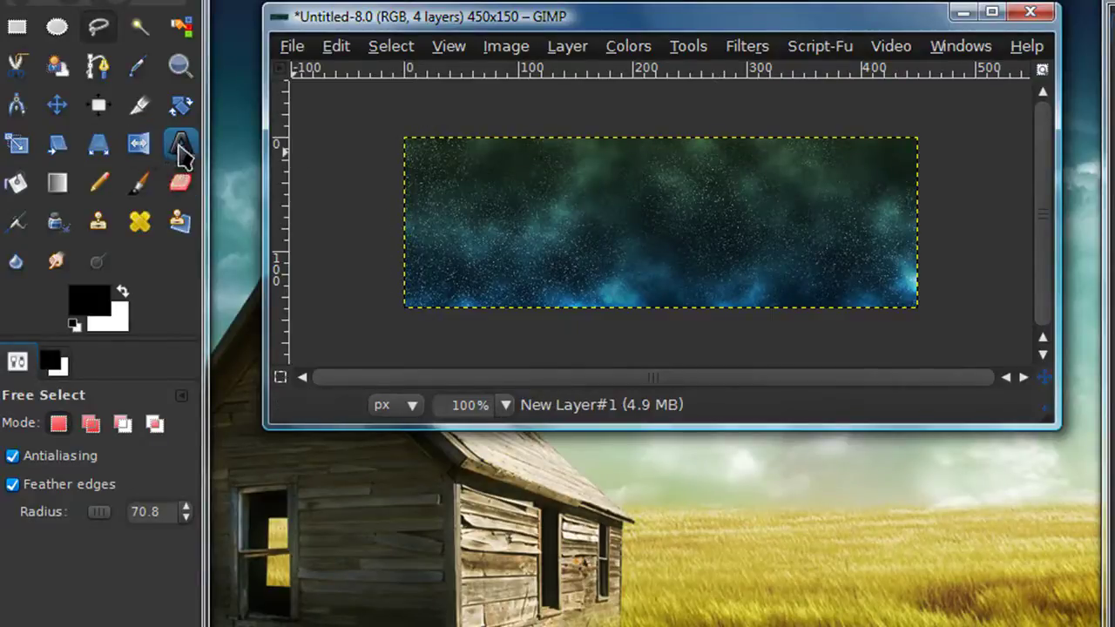
Step: Add white 'Jxtuts' text in Neuropol at 90 px on the lower middle of the starfield
left_click(181, 146)
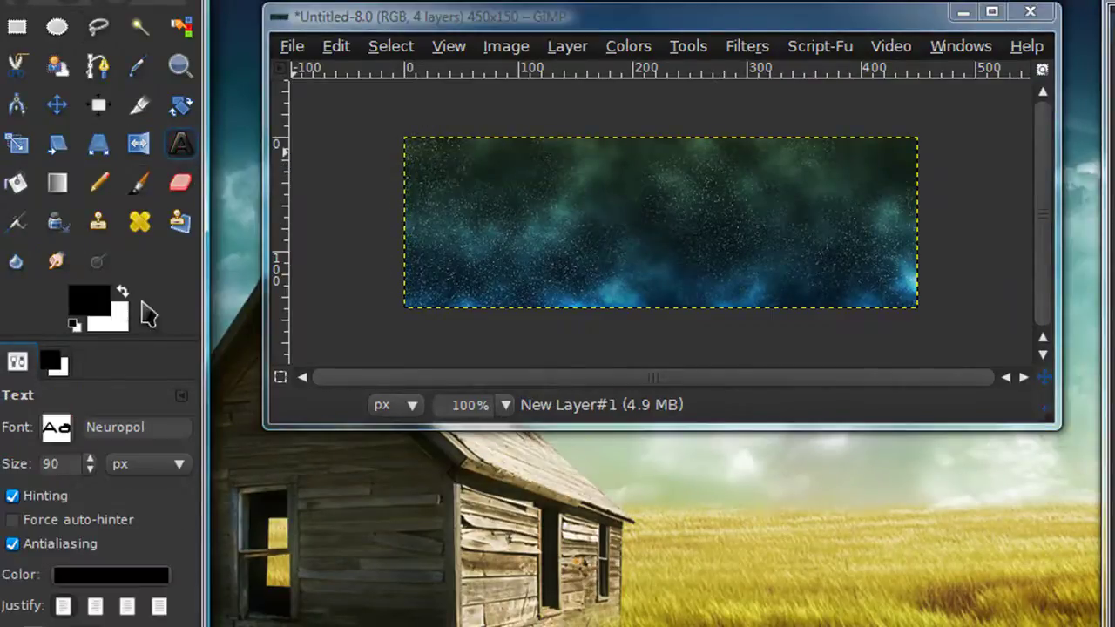
left_click(123, 293)
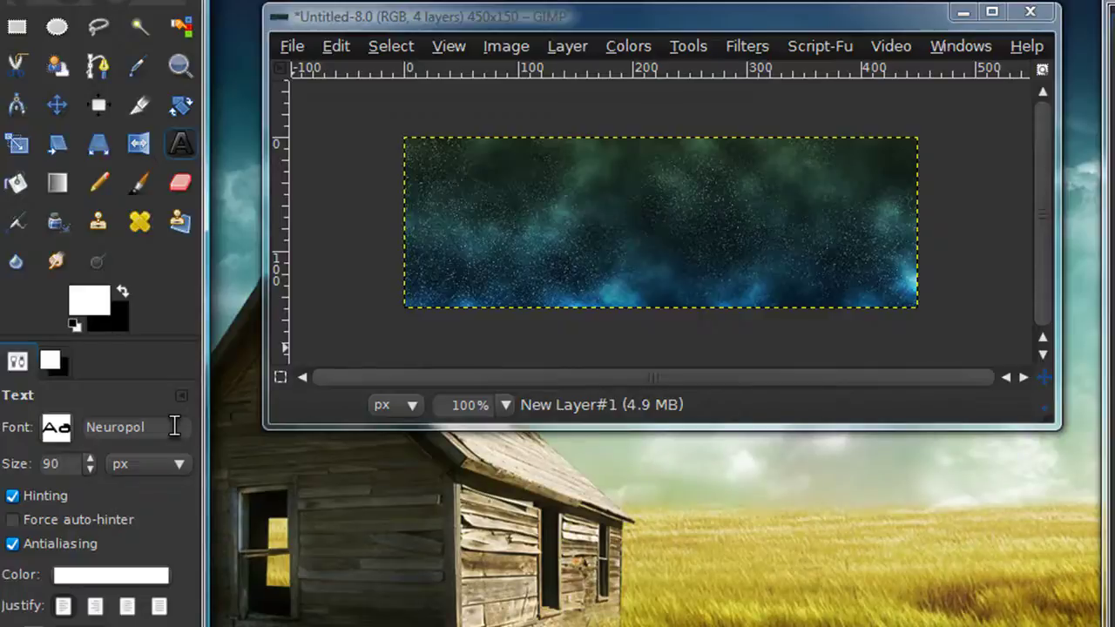
left_click(499, 207)
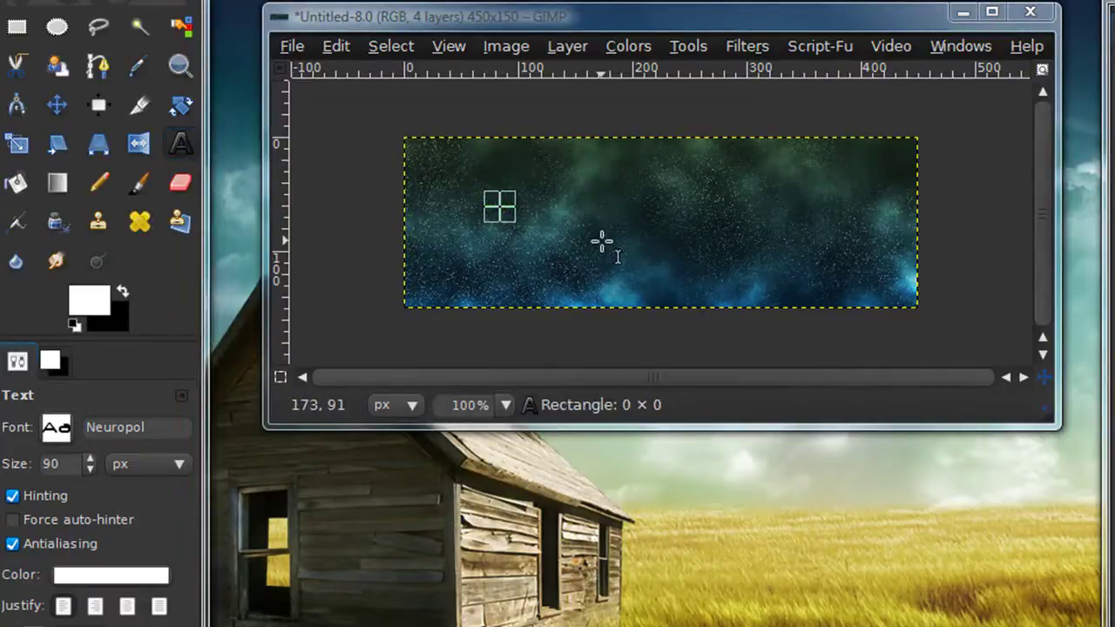
type("Jxtuts")
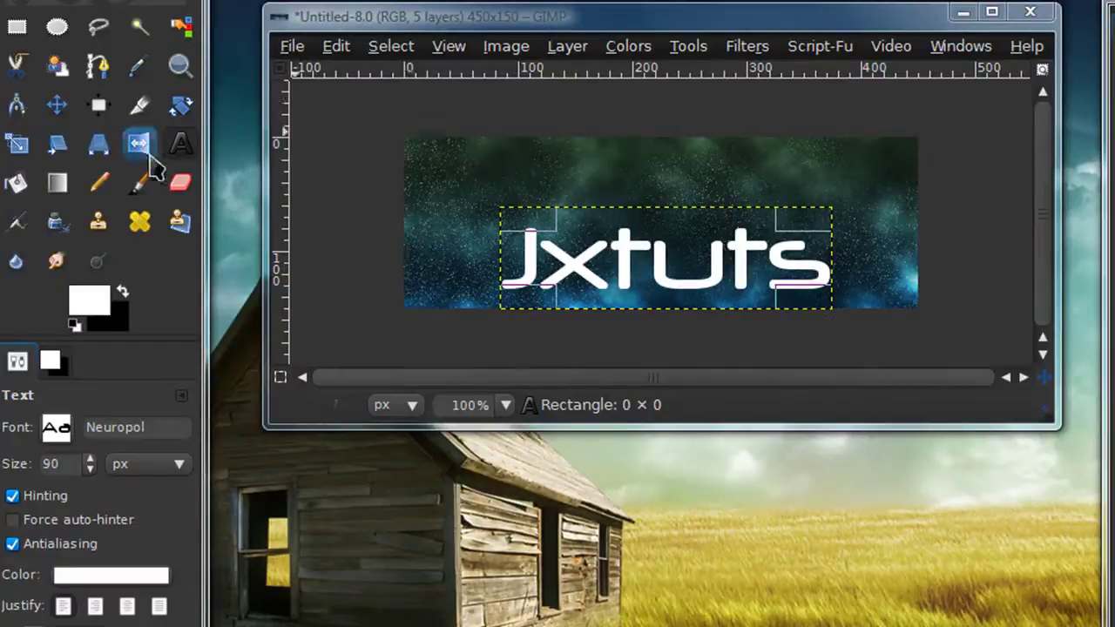
left_click(101, 105)
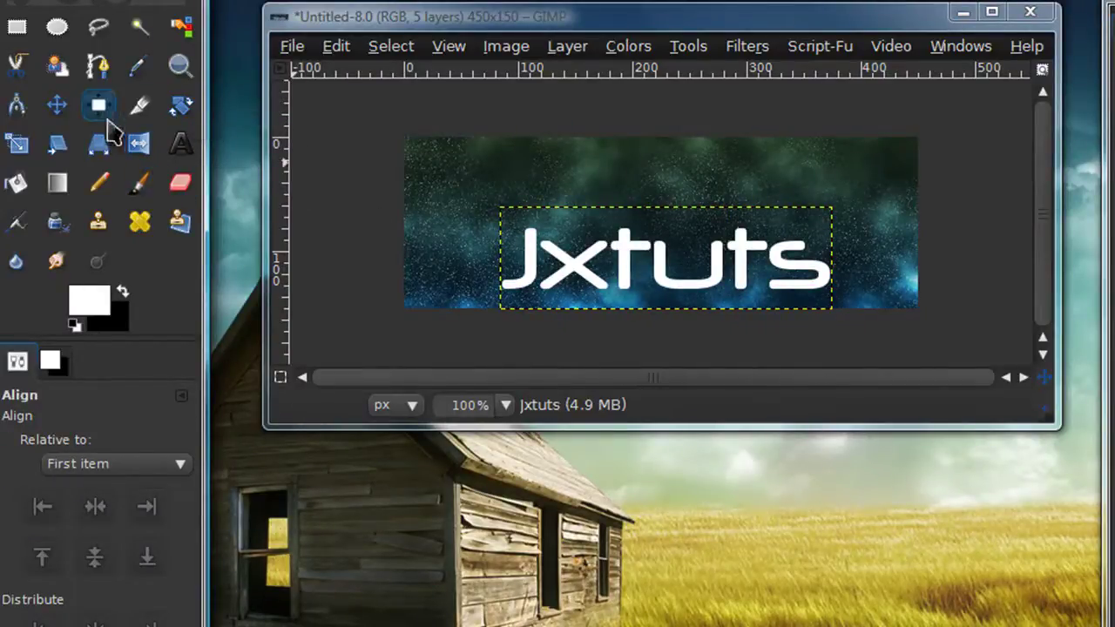
Step: Centre the Jxtuts text layer horizontally and vertically on the image
left_click(621, 276)
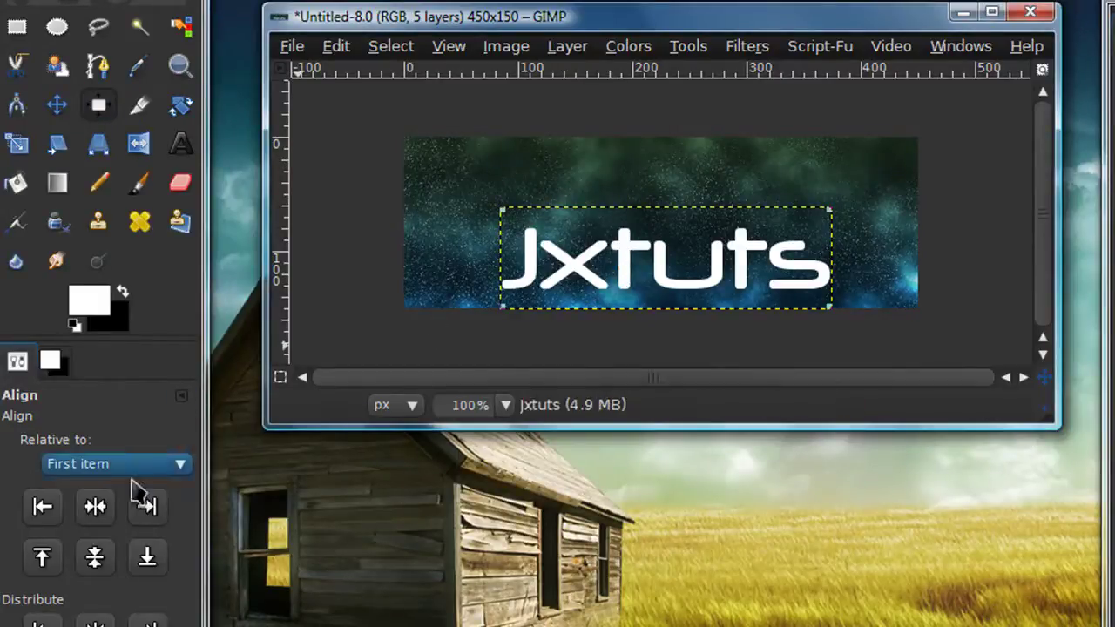
left_click(103, 509)
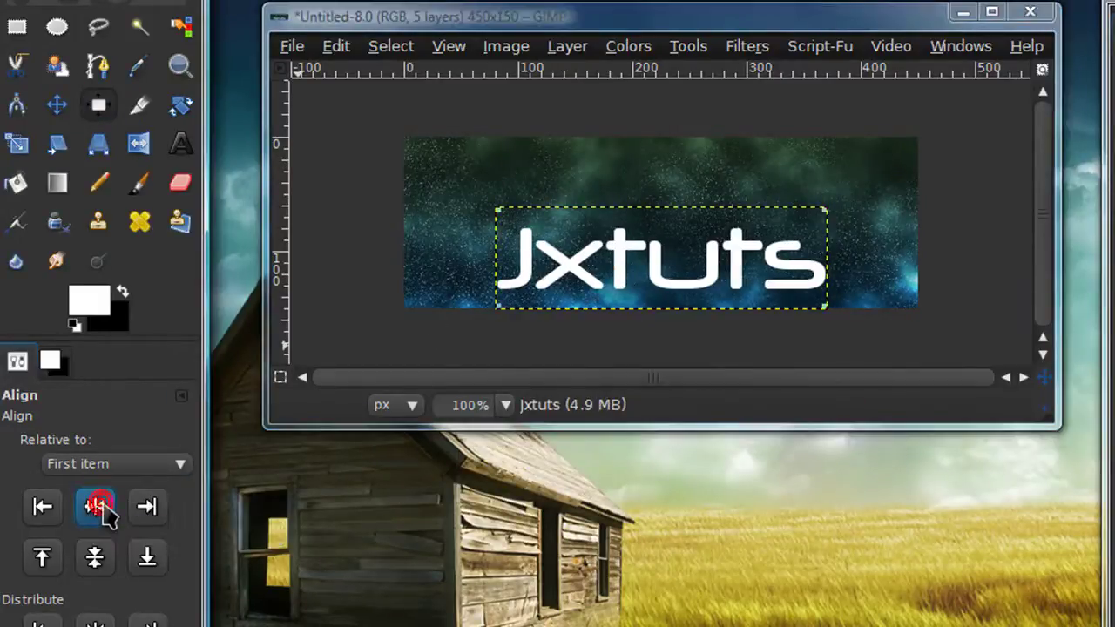
left_click(97, 570)
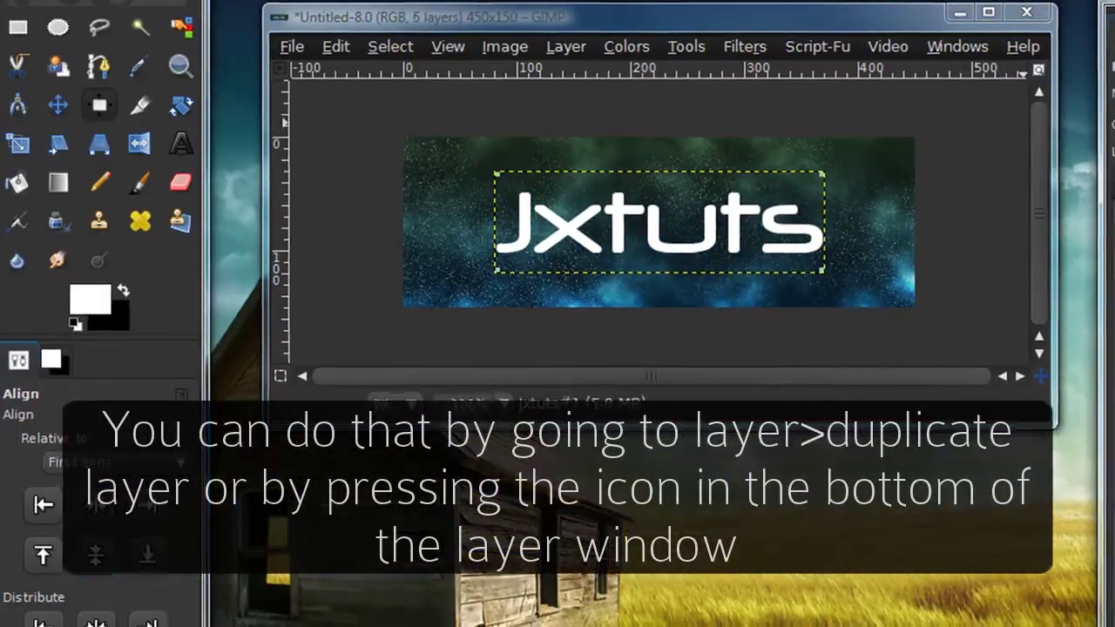
Step: Duplicate the Jxtuts layer and expand the copy to the full image size
key("shift+ctrl+d")
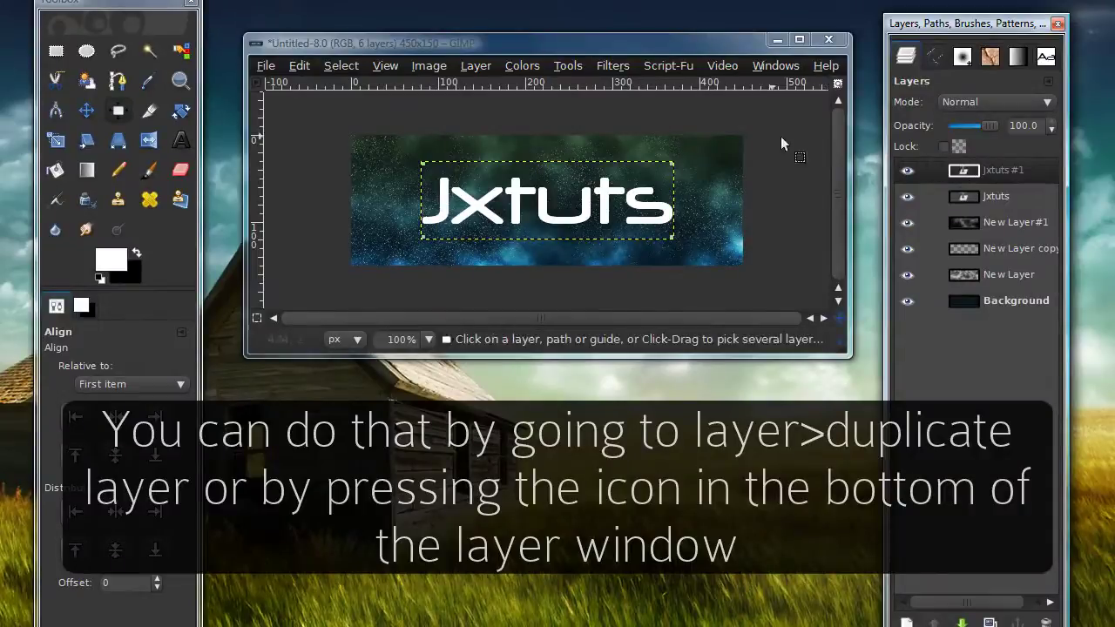
left_click(476, 65)
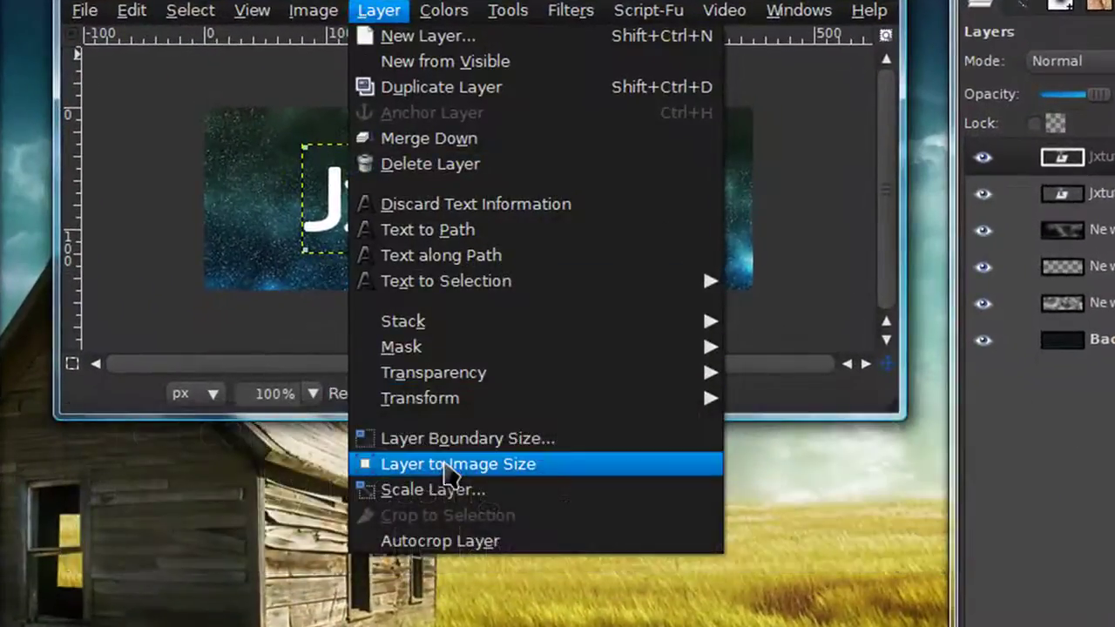
left_click(443, 464)
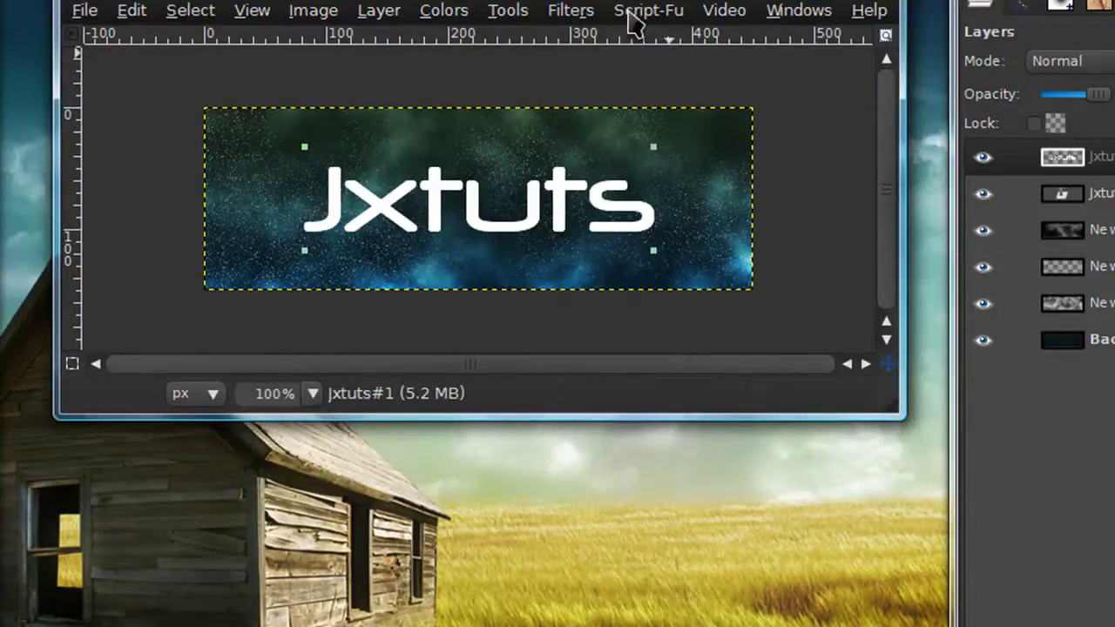
Step: Apply a 10 px Gaussian Blur to Jxtuts #1 and merge it down into Jxtuts
left_click(582, 11)
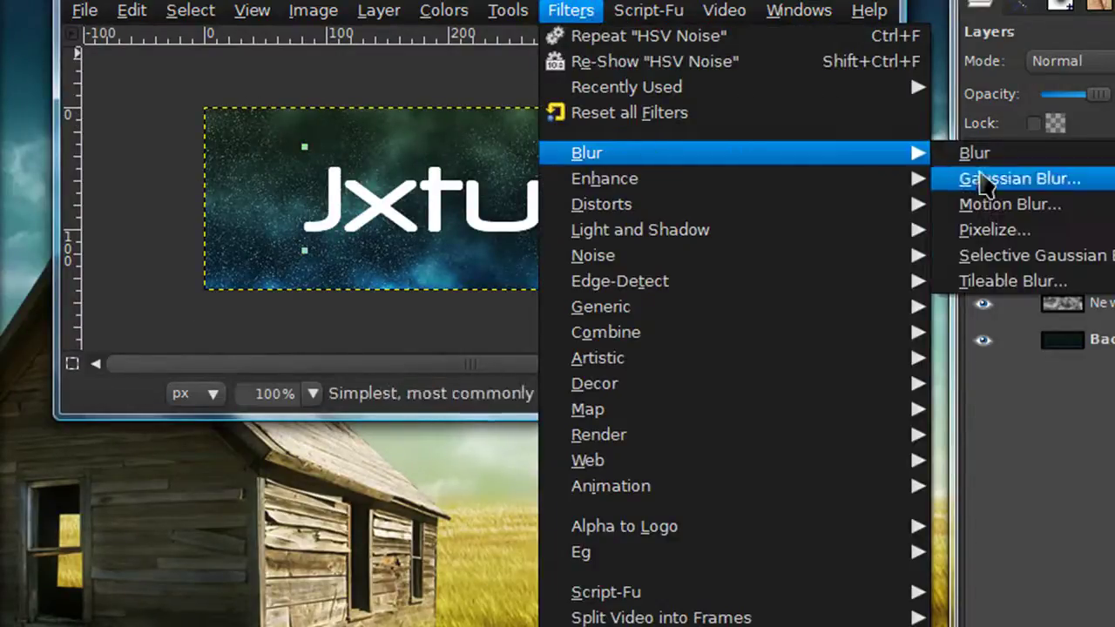
left_click(984, 191)
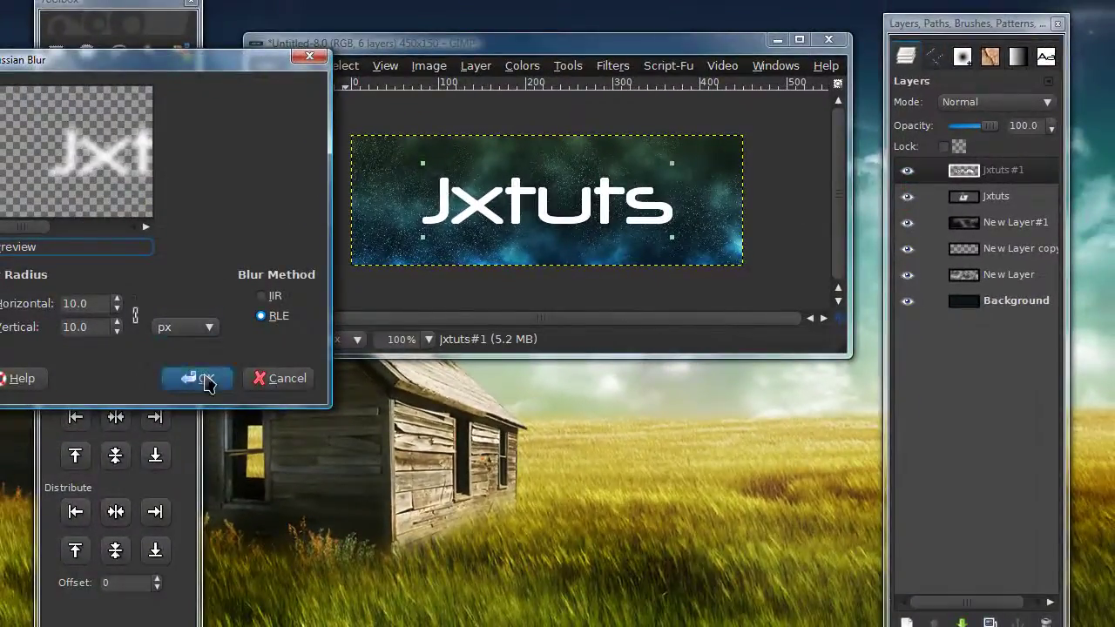
left_click(209, 383)
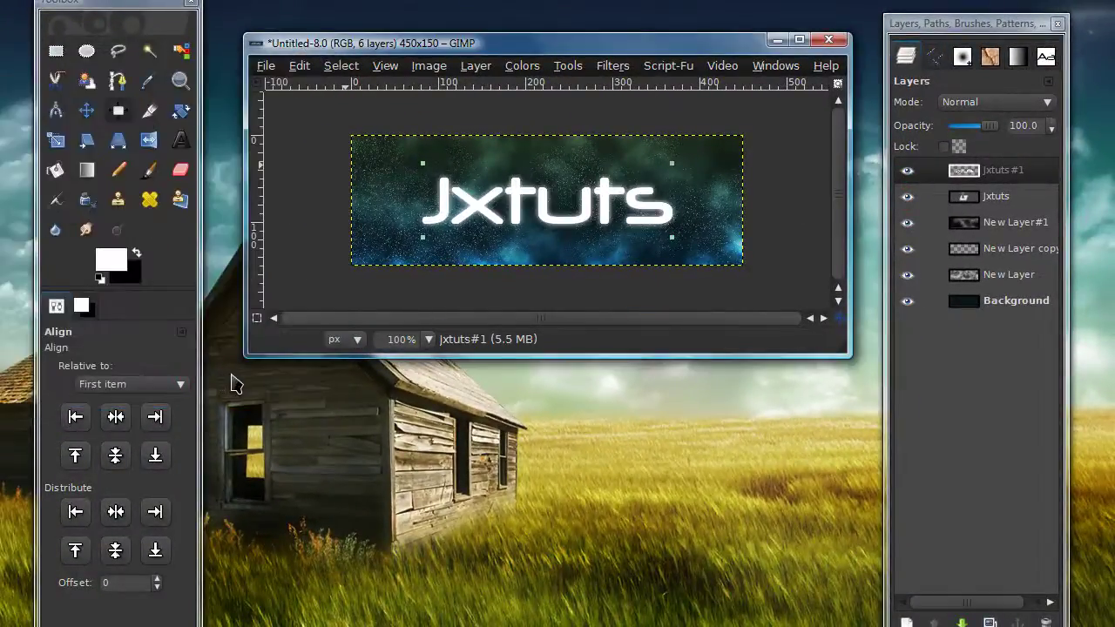
right_click(985, 174)
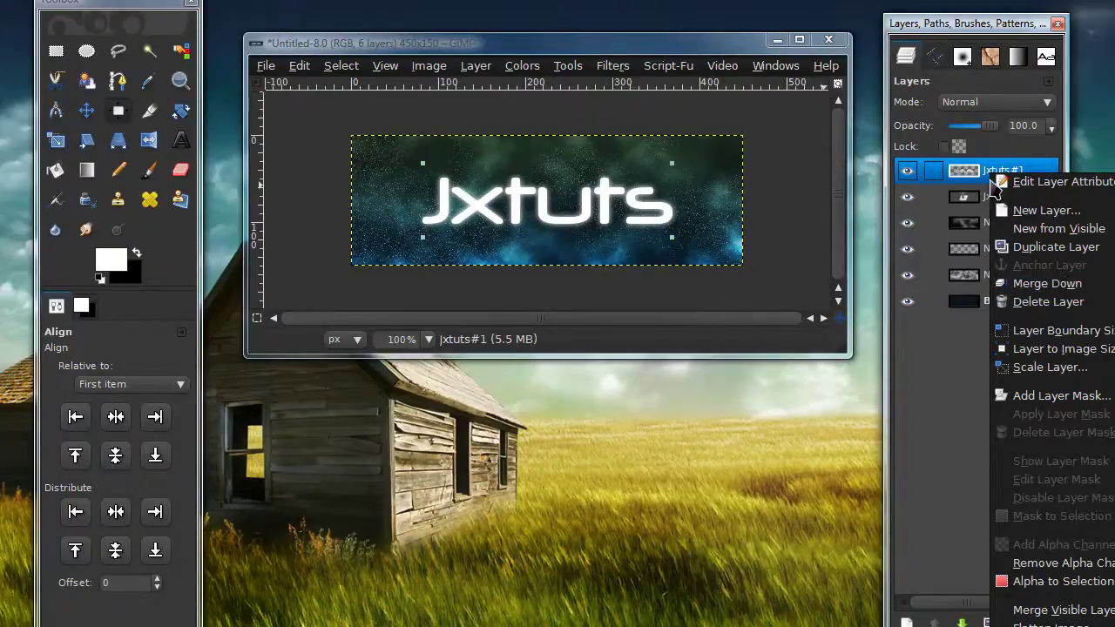
left_click(1032, 285)
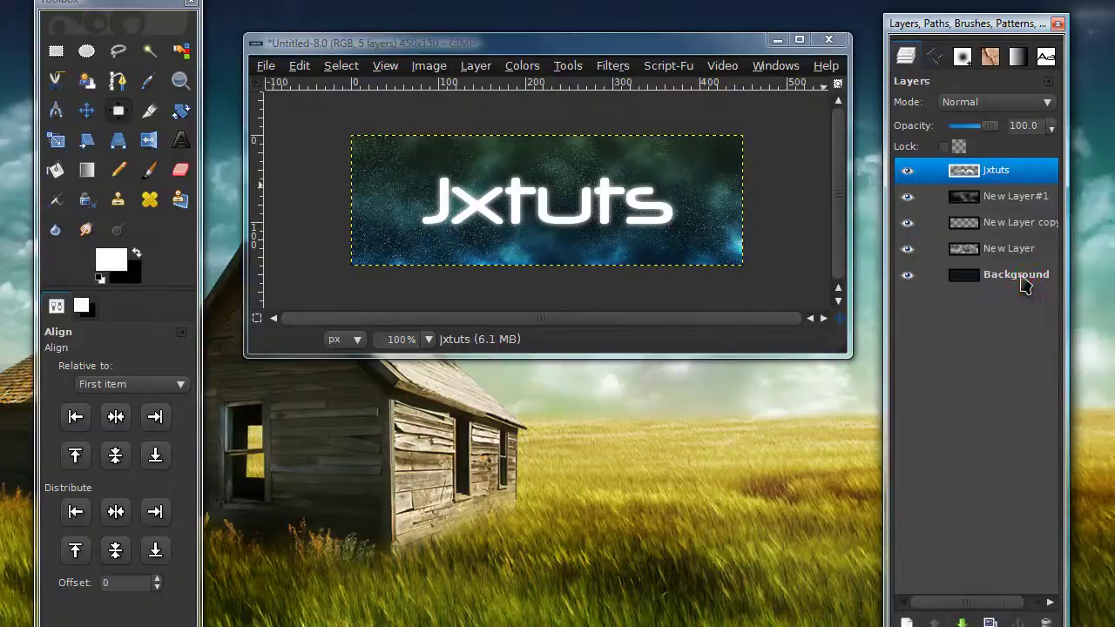
Step: Hide the Jxtuts text and merge the visible starfield layers into one Background
left_click(908, 172)
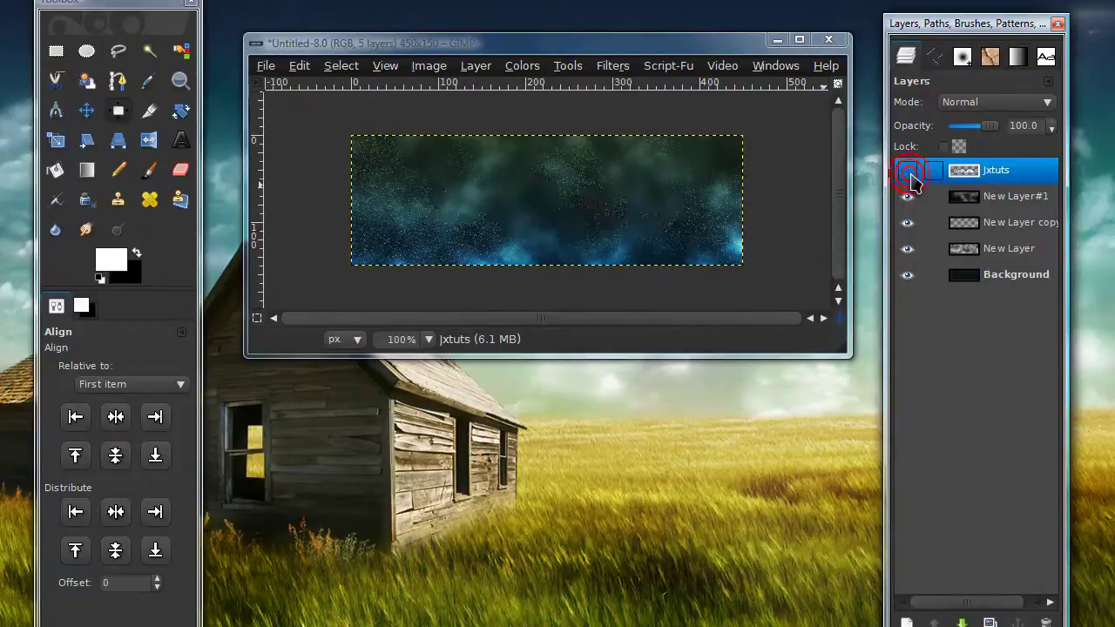
left_click(429, 65)
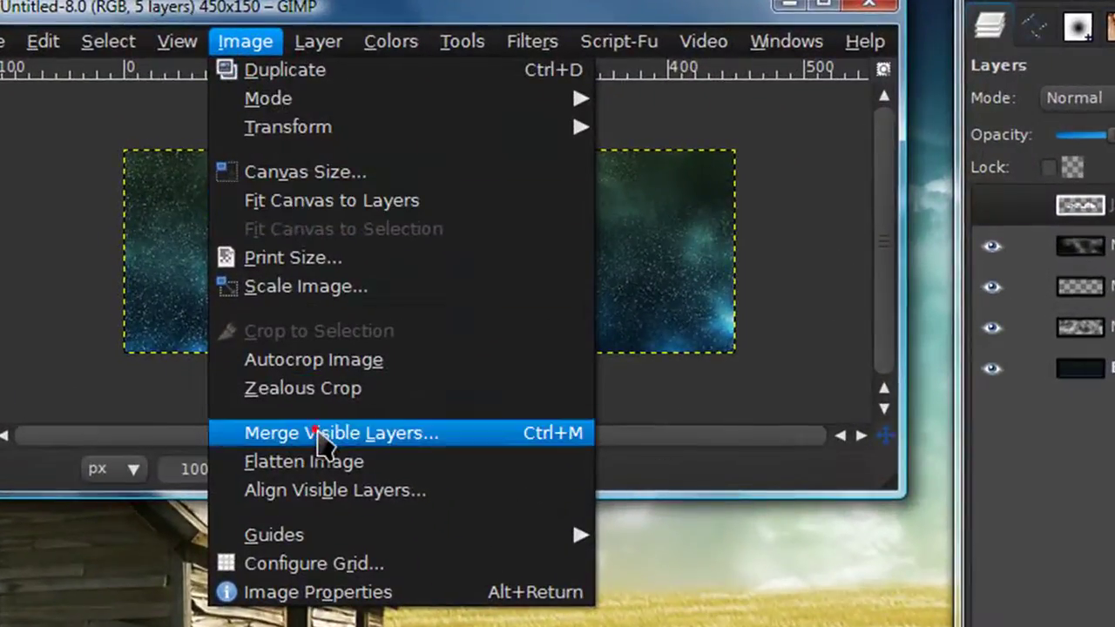
left_click(320, 435)
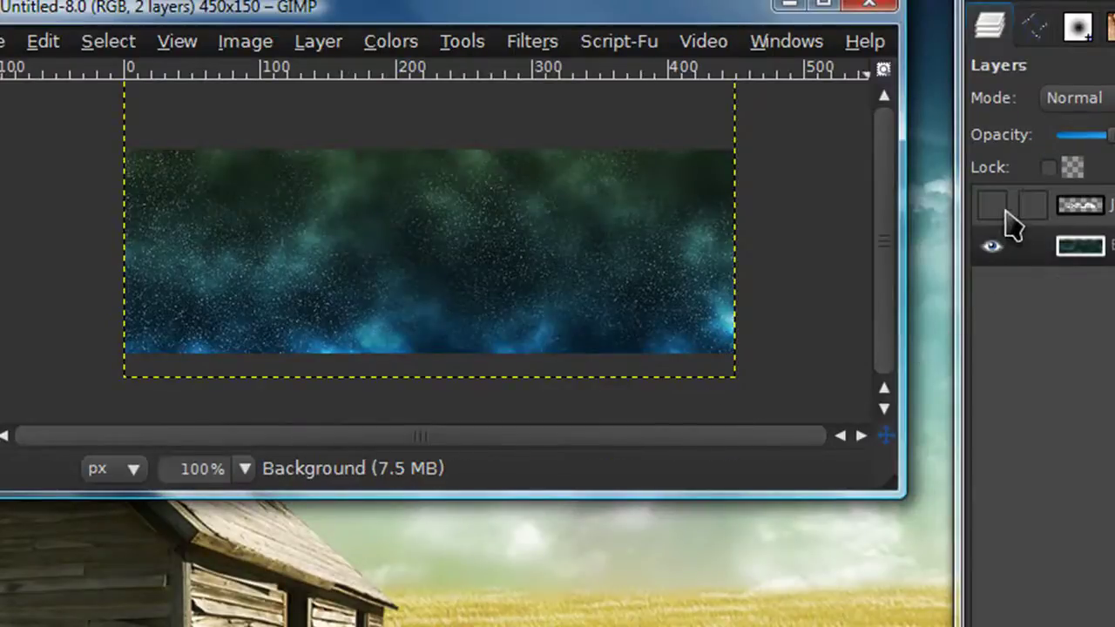
Step: Show Jxtuts again, duplicate Jxtuts and Background, and raise Background copy to the top
left_click(993, 206)
left_click(1088, 205)
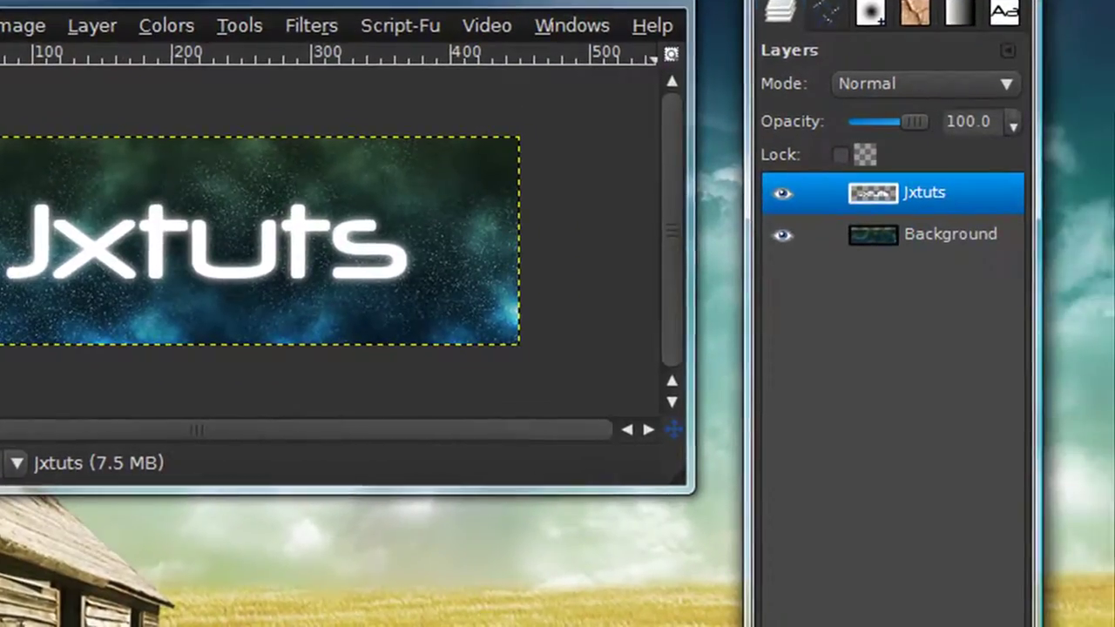
key("shift+ctrl+d")
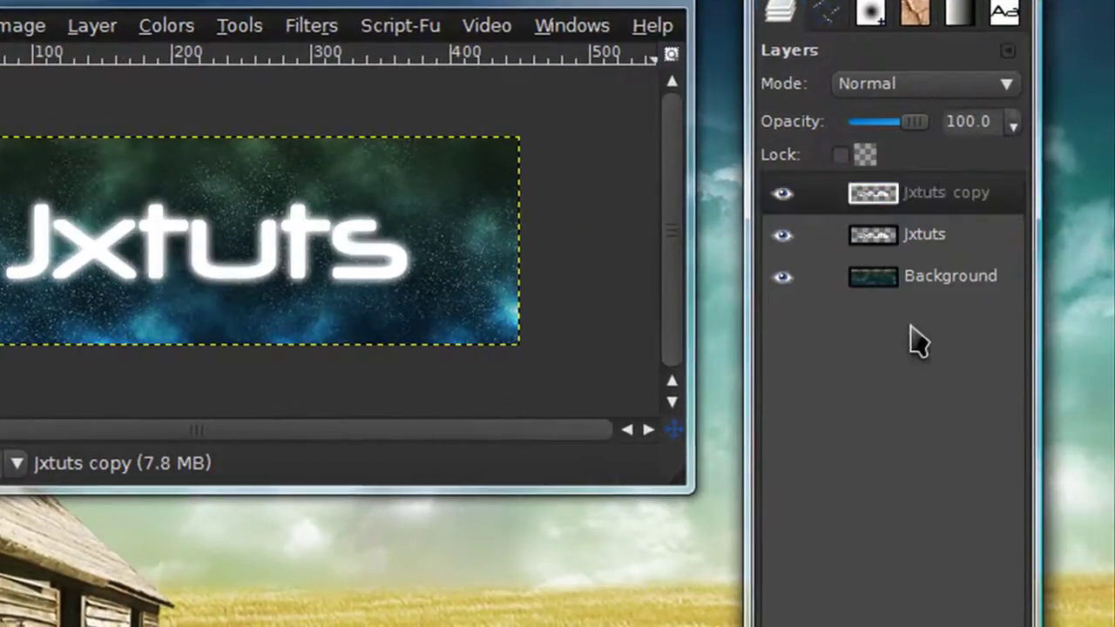
left_click(963, 299)
key("shift+ctrl+d")
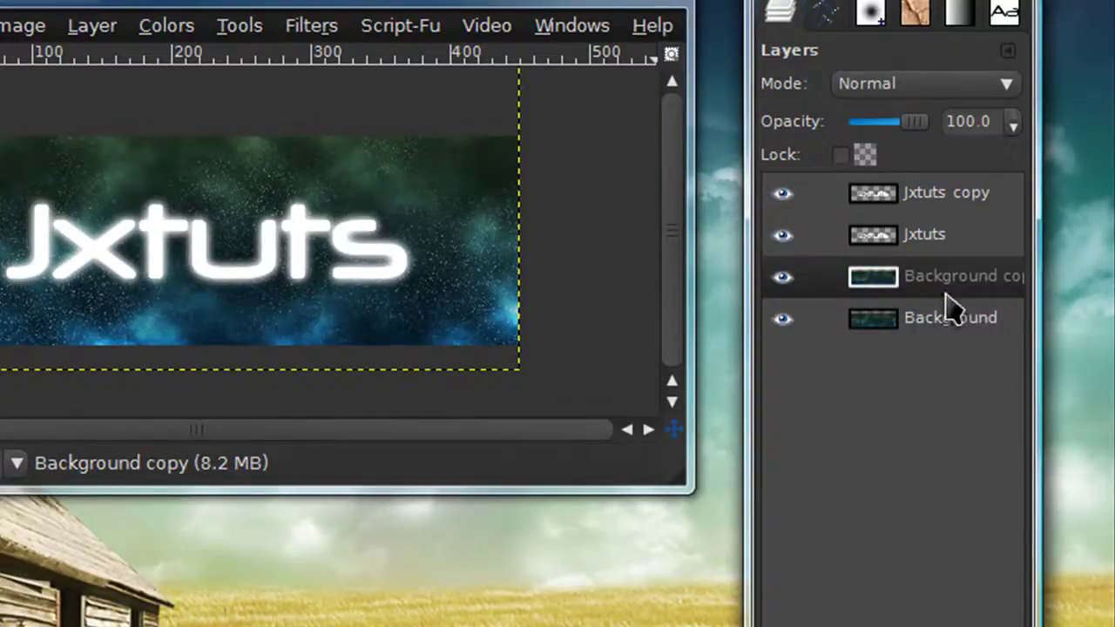
key("shift+Page_Up")
key("shift+Page_Up")
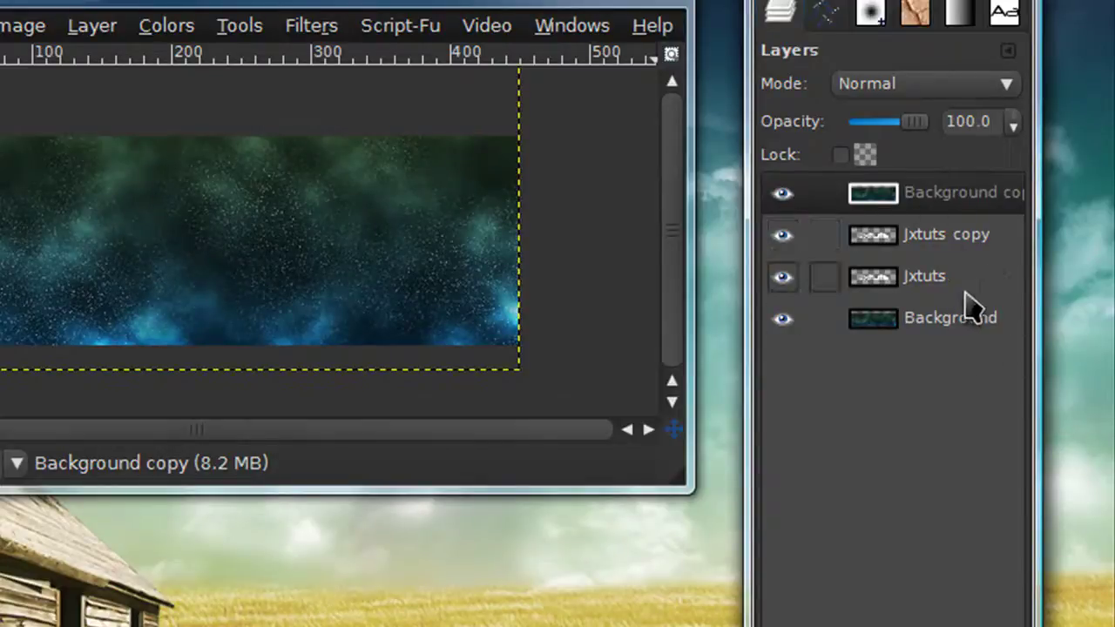
Step: Check the stack order: Background, Jxtuts, Jxtuts copy, Background copy
left_click(968, 329)
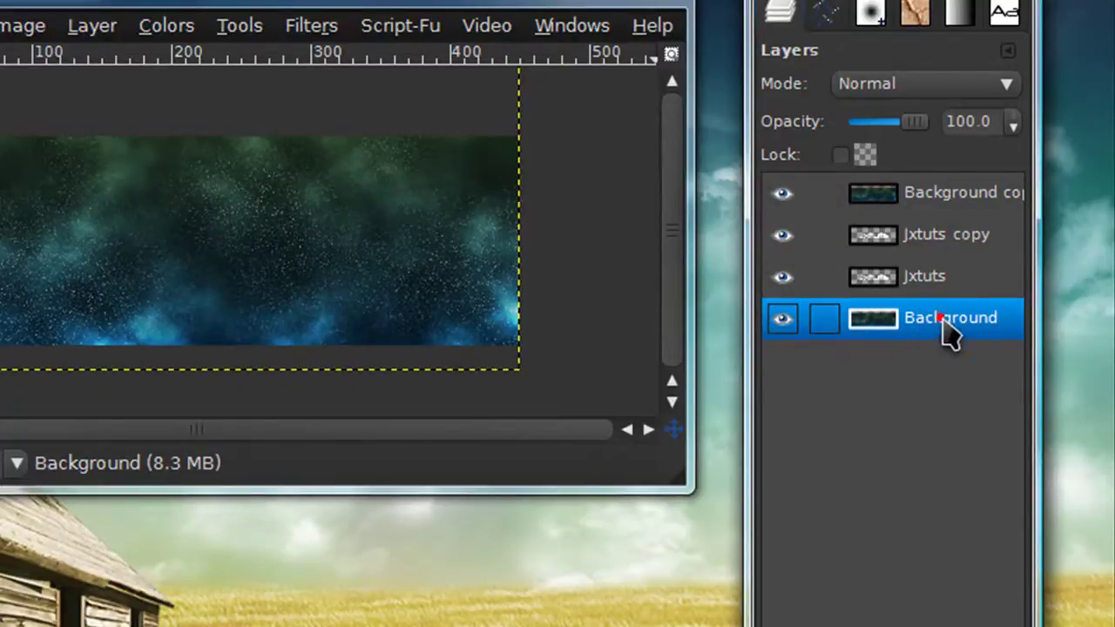
left_click(948, 287)
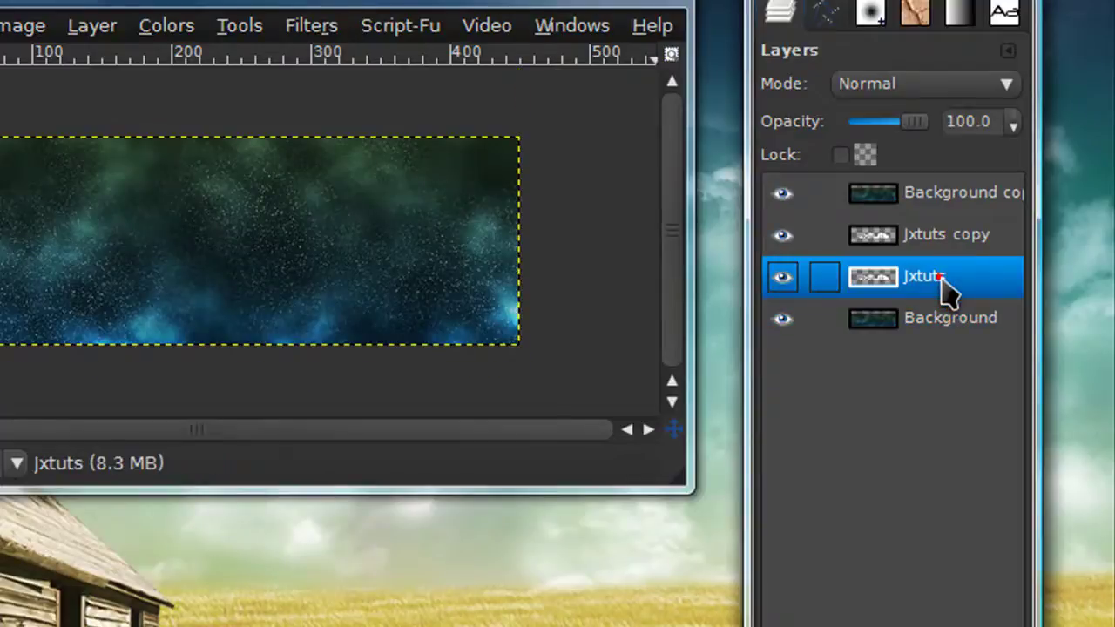
left_click(989, 234)
left_click(984, 192)
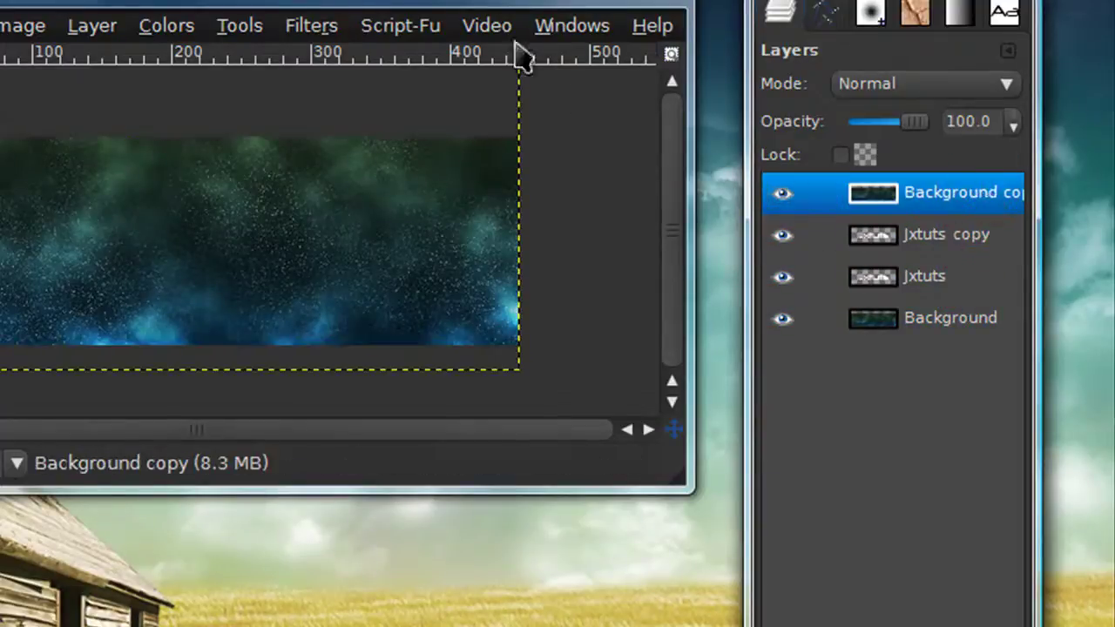
Step: Run the looped Animation Blend with 3 intermediate frames and blur radius 0
left_click(311, 26)
mouse_move(398, 572)
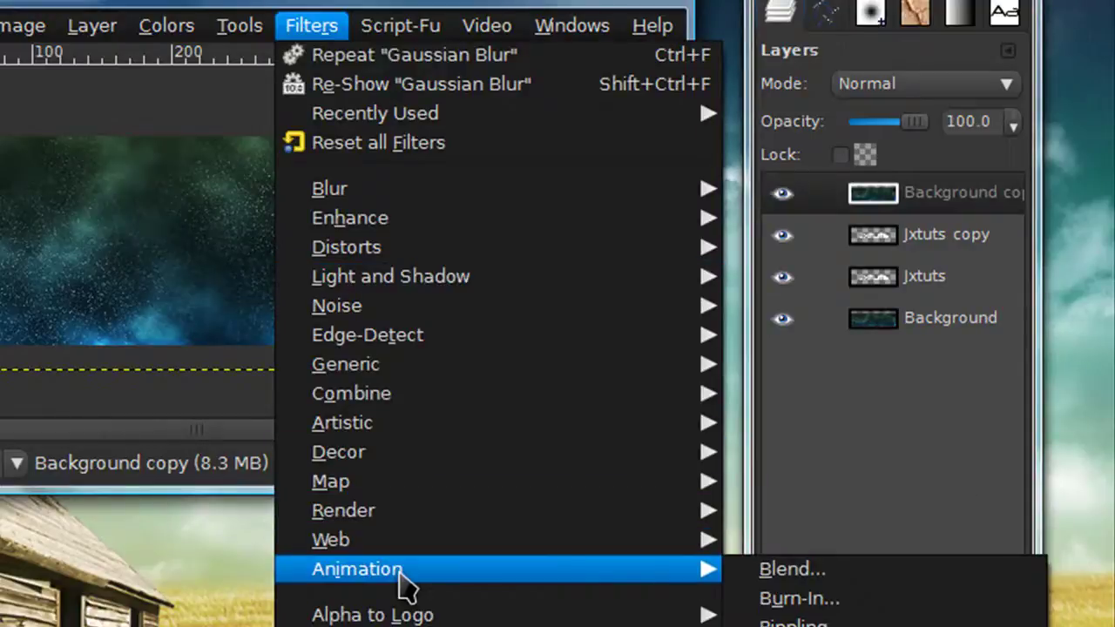
left_click(840, 577)
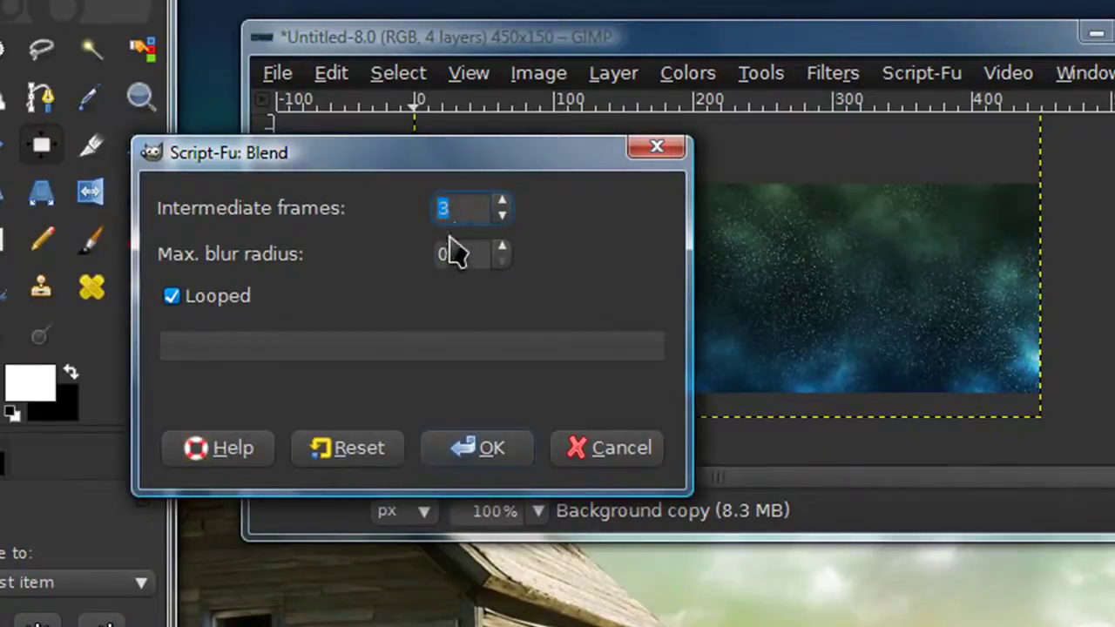
left_click_drag(466, 161, 596, 185)
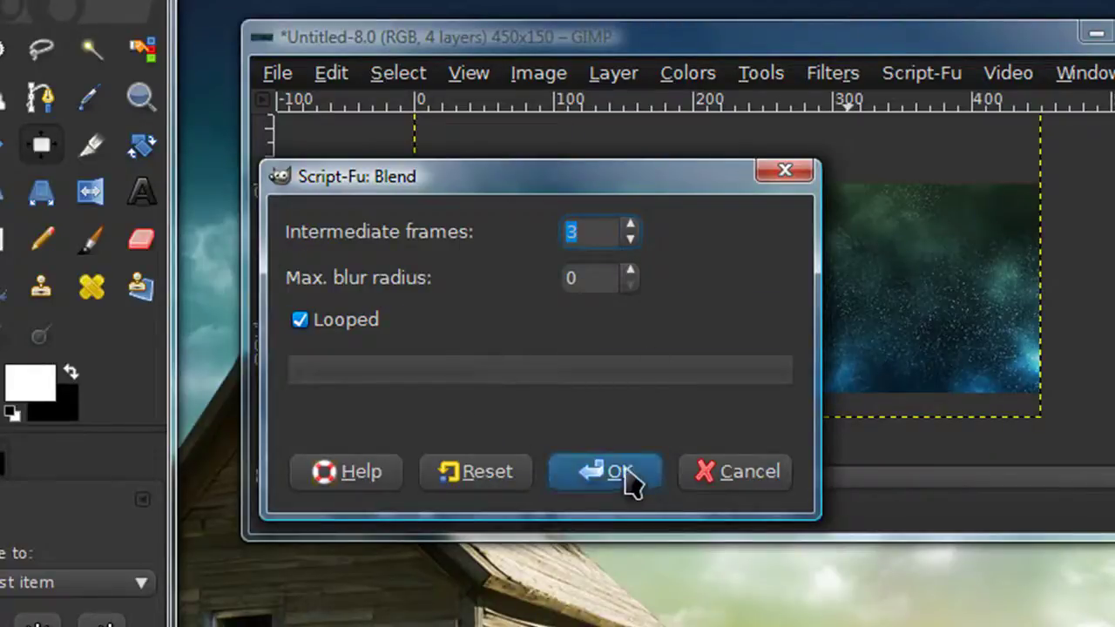
left_click(620, 473)
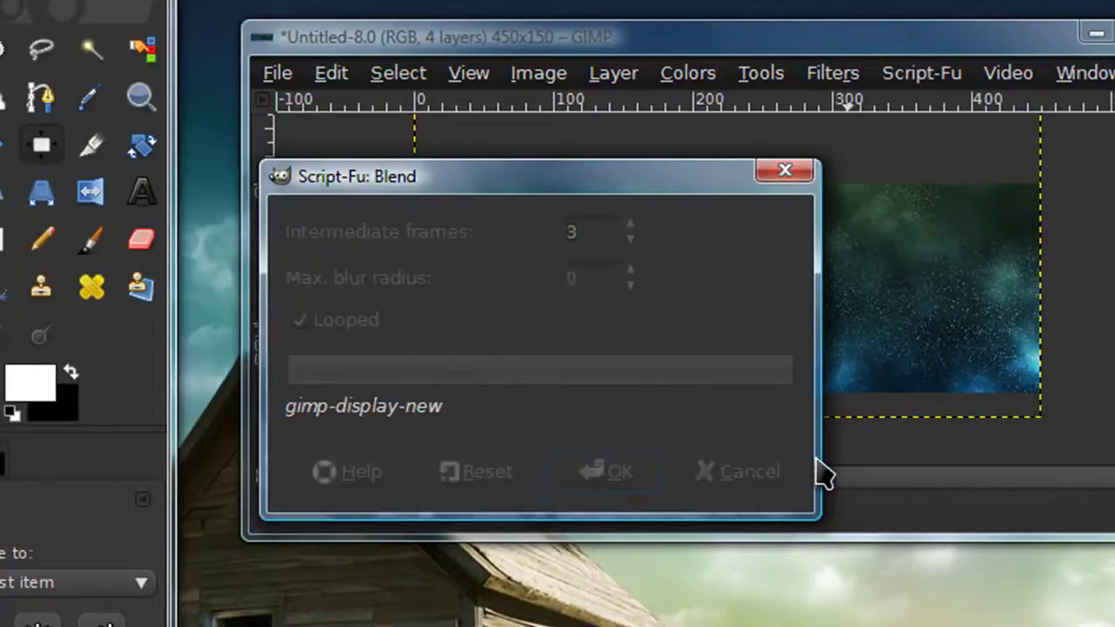
left_click_drag(380, 174, 708, 86)
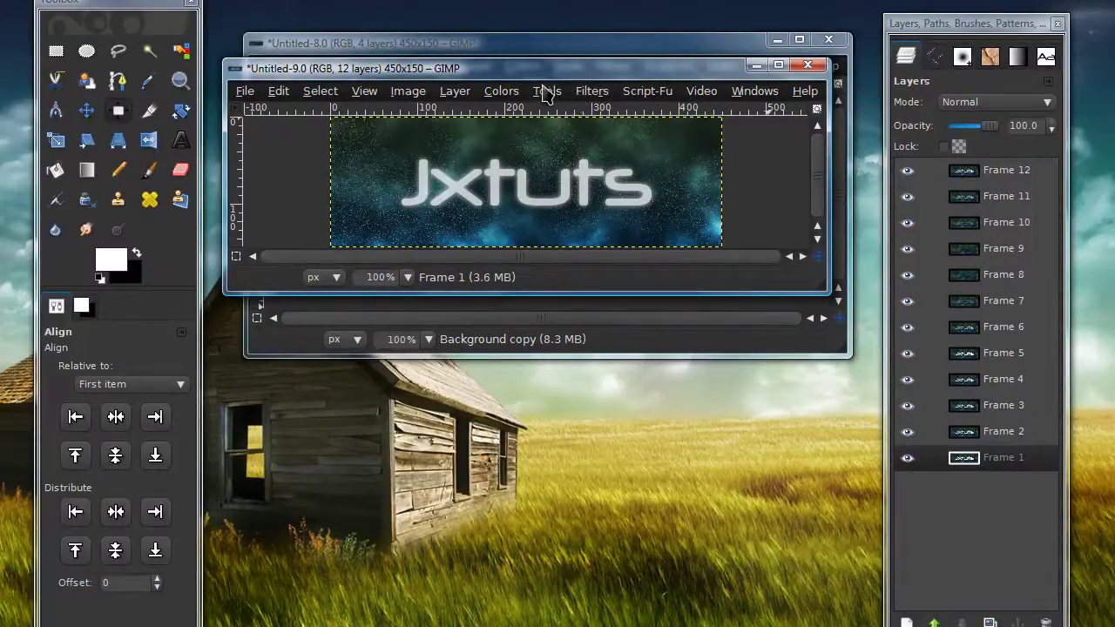
left_click(571, 65)
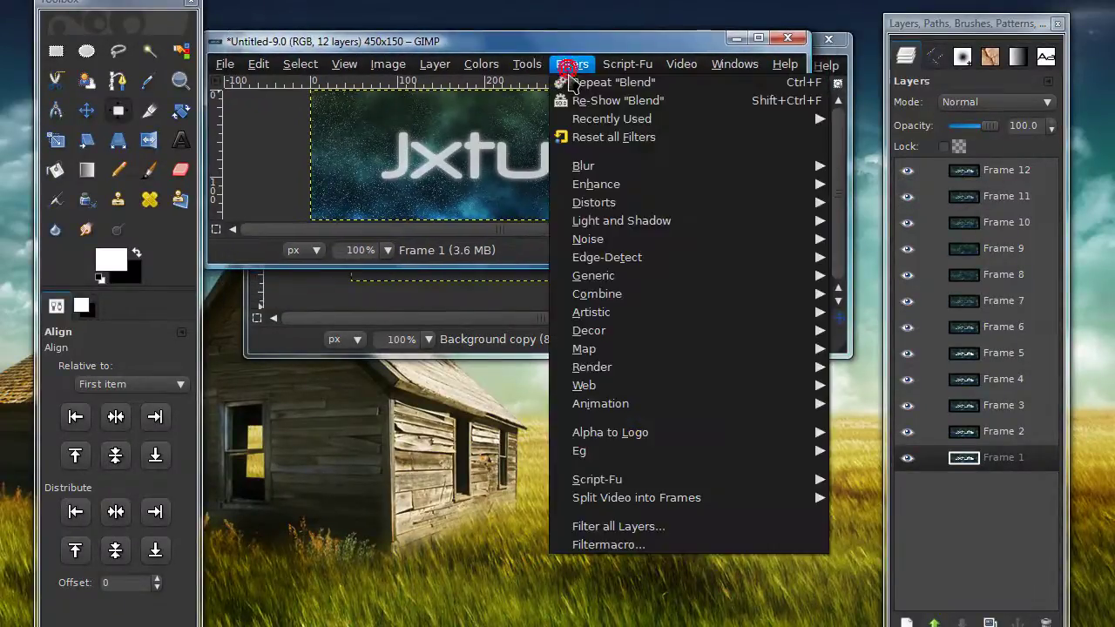
mouse_move(821, 403)
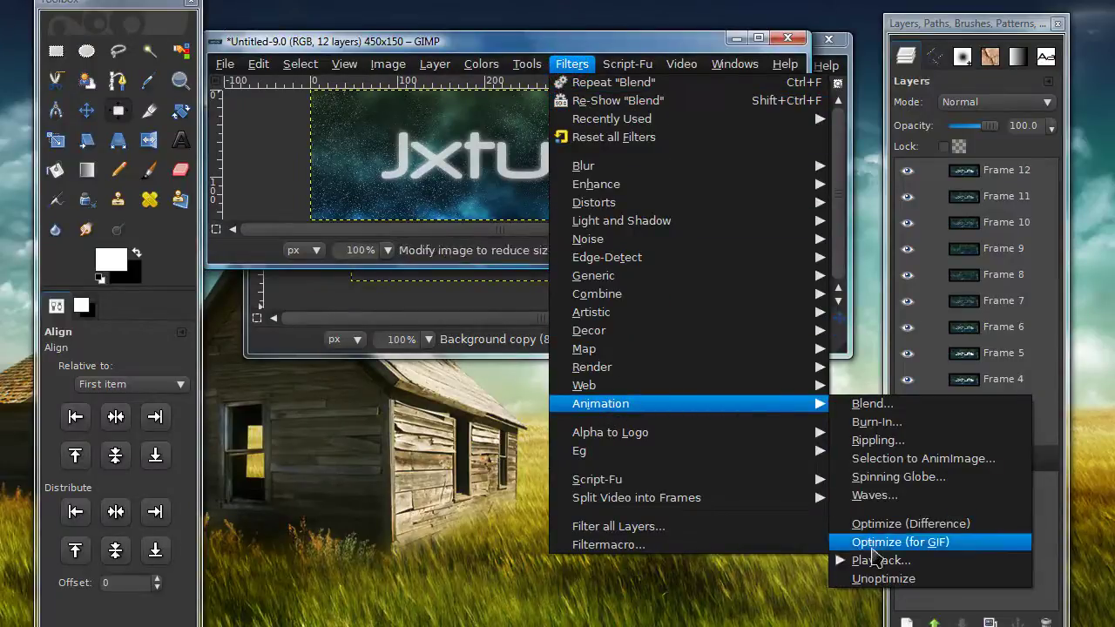
left_click(878, 561)
left_click_drag(344, 136, 542, 120)
left_click(283, 172)
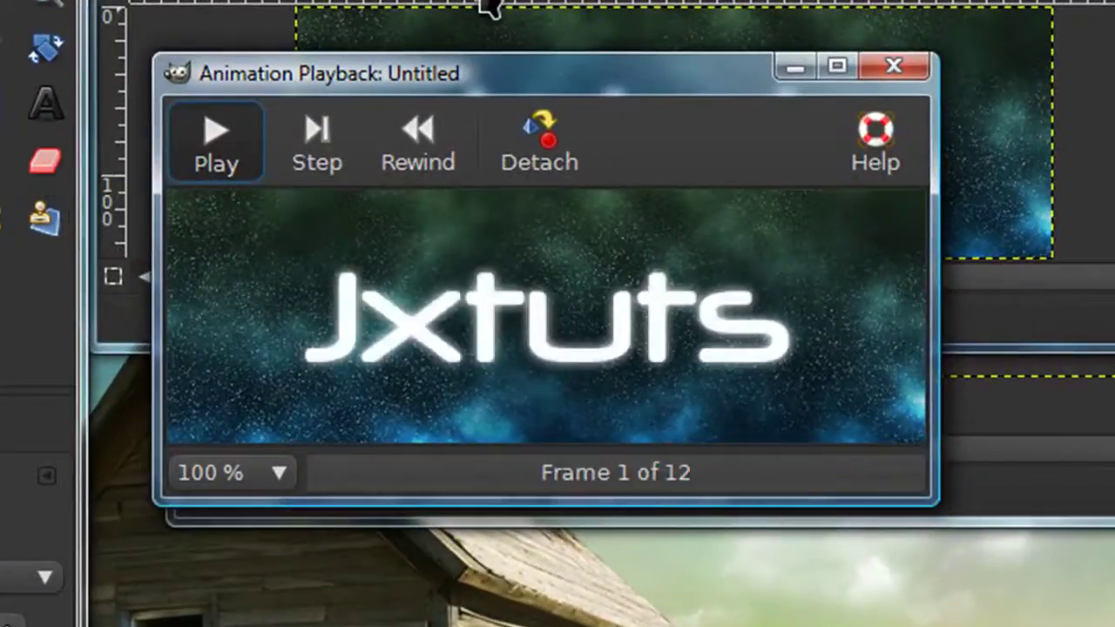
left_click(918, 67)
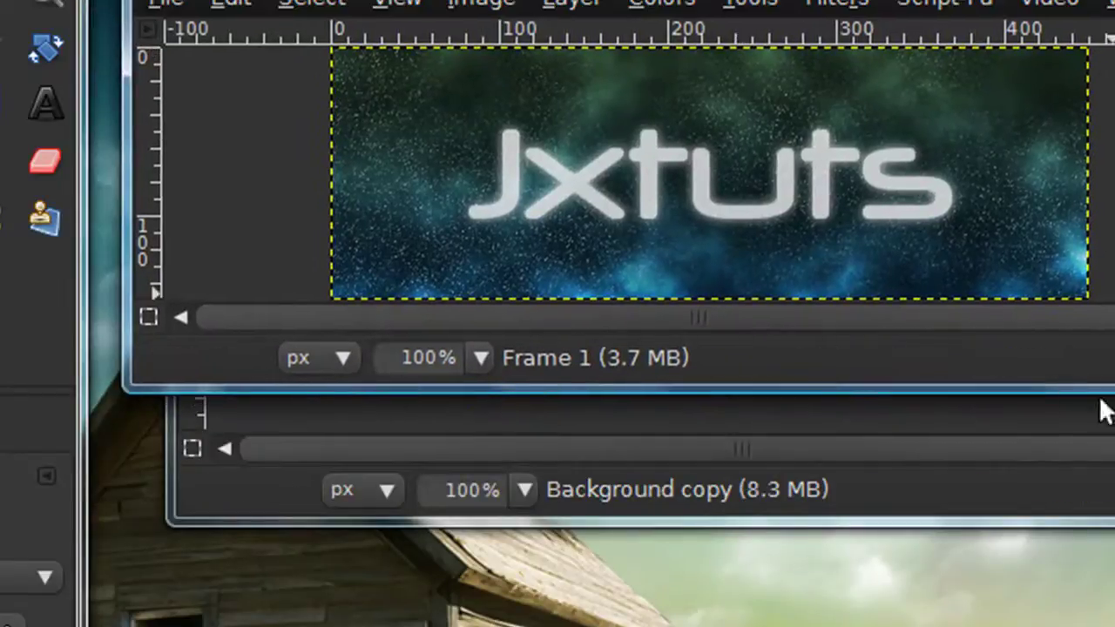
left_click_drag(1106, 390, 1112, 470)
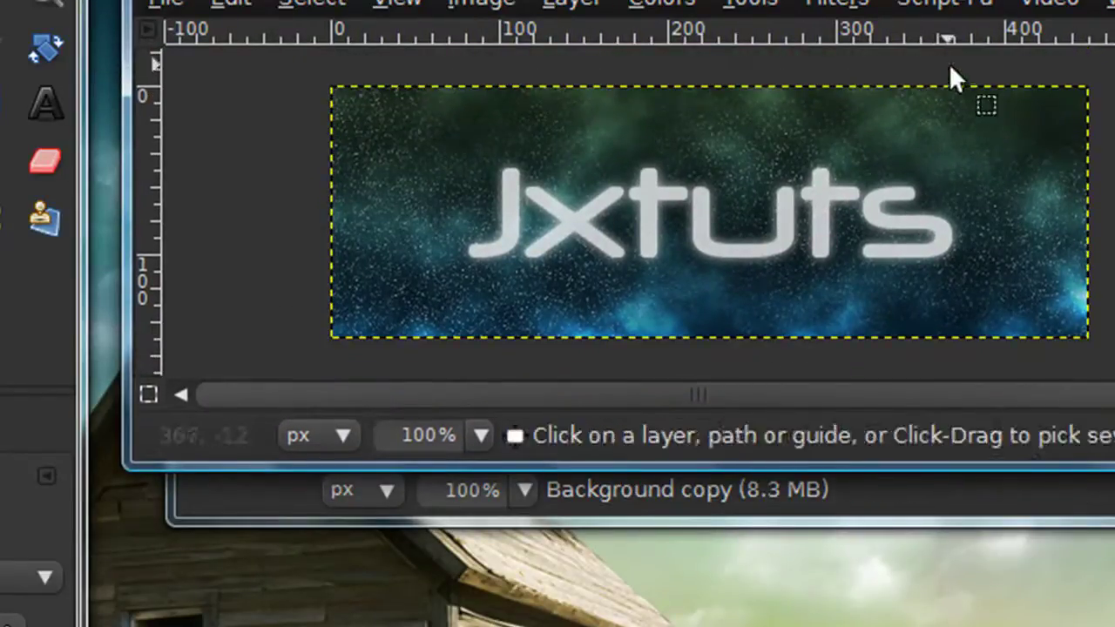
left_click_drag(943, 2, 955, 0)
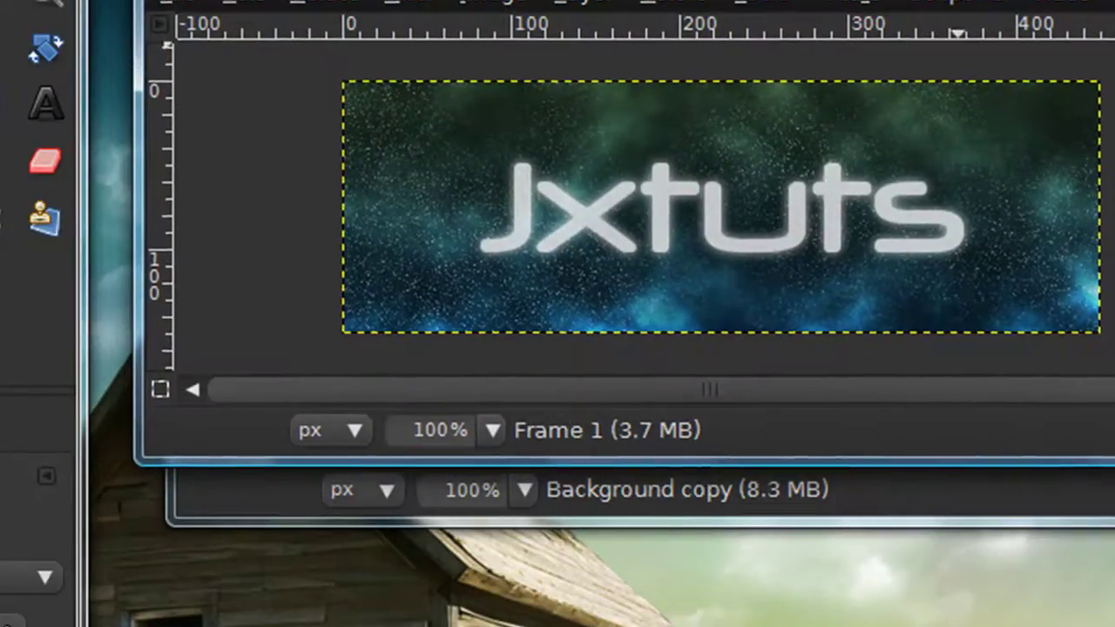
left_click(172, 5)
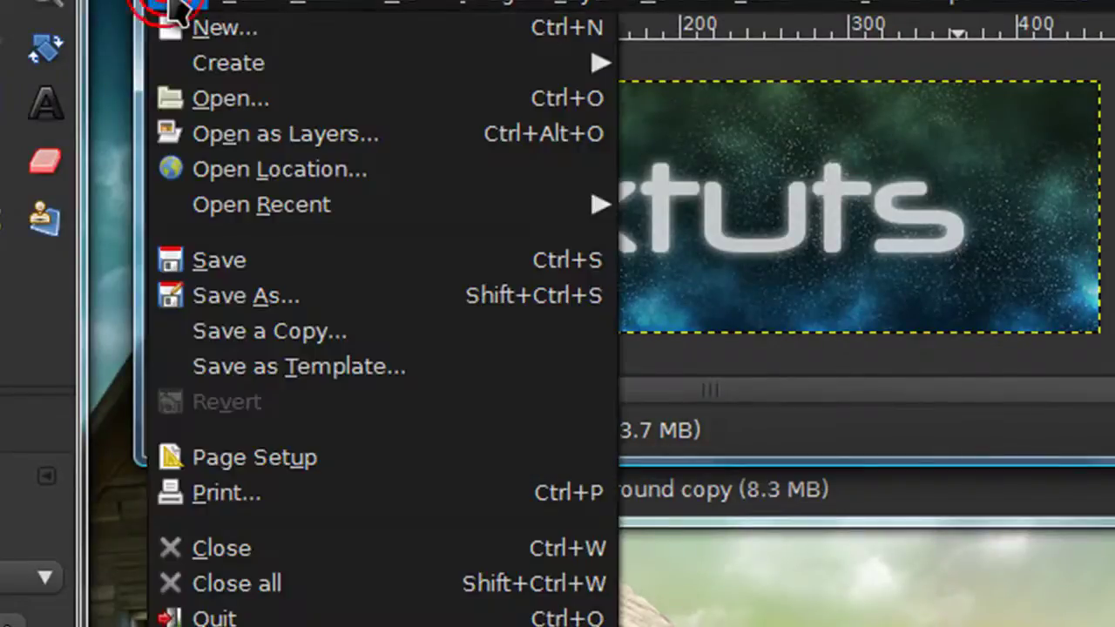
left_click(266, 300)
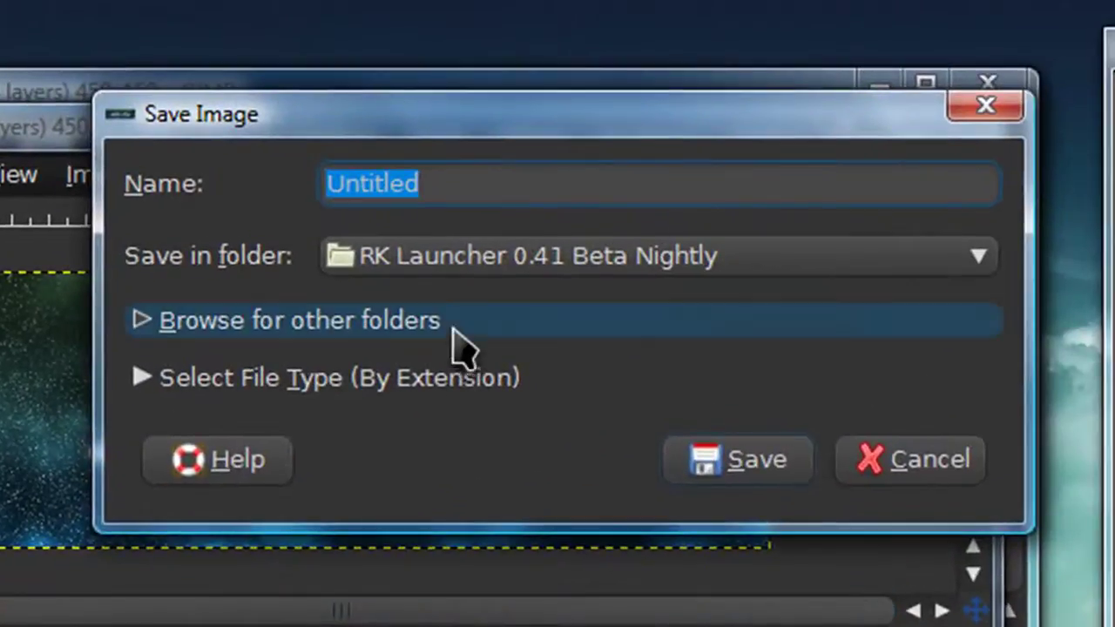
left_click(539, 219)
left_click(538, 220)
left_click(538, 217)
left_click(458, 35)
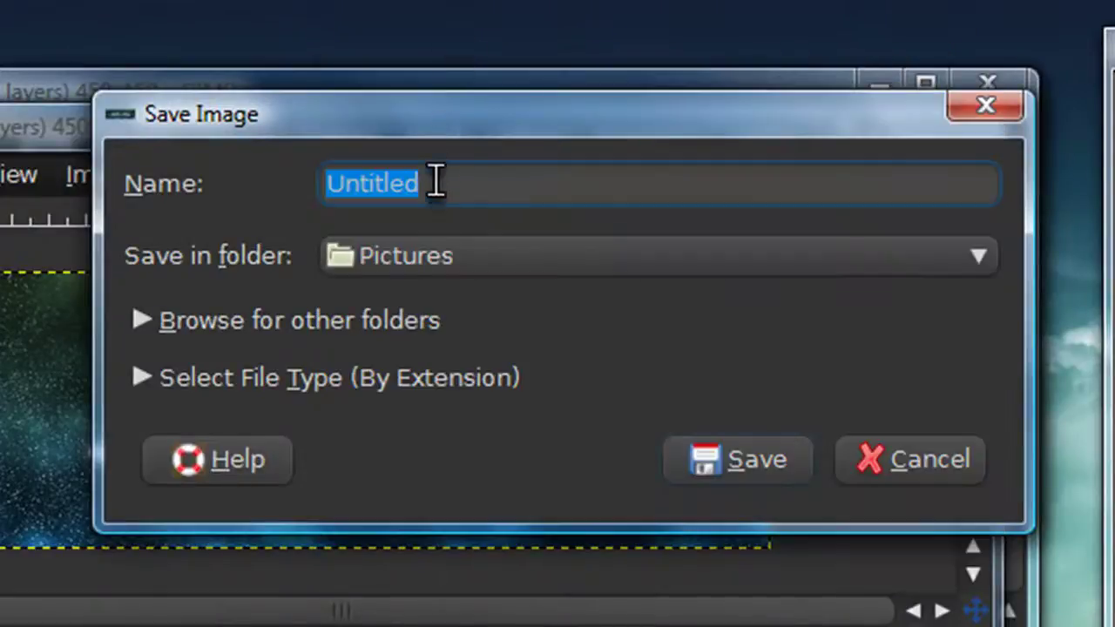
type("space.gif")
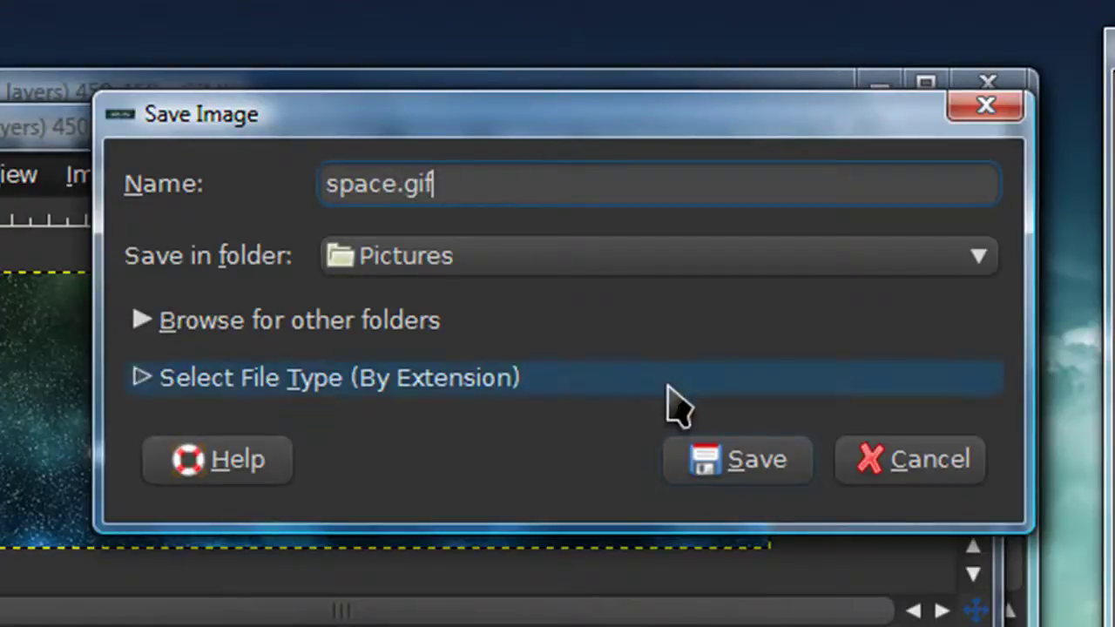
left_click(731, 461)
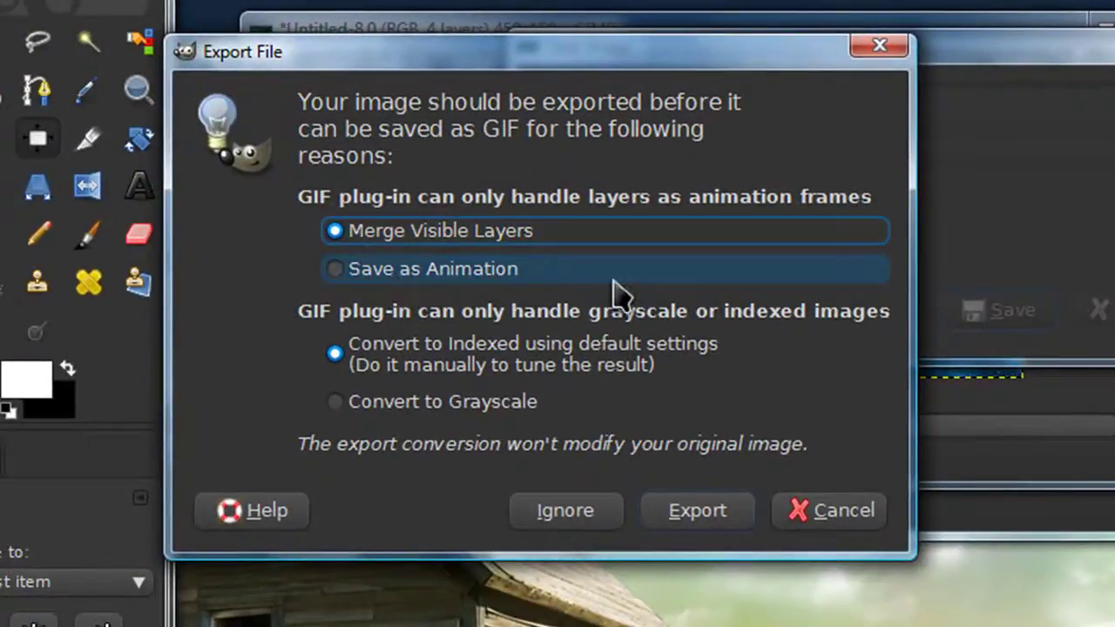
left_click(366, 272)
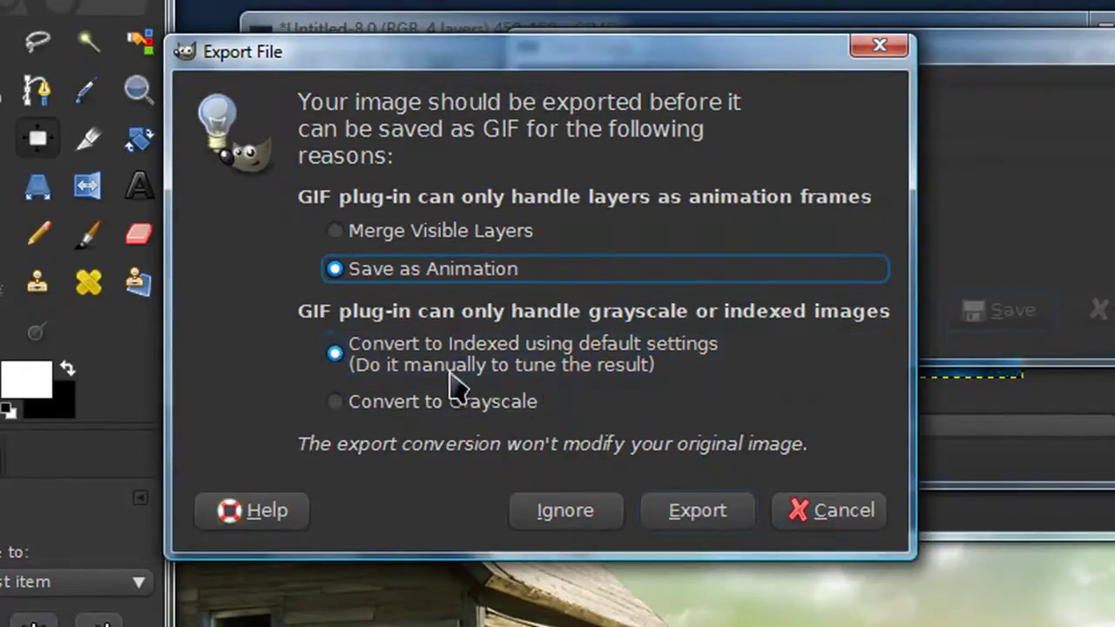
left_click(667, 352)
left_click(698, 518)
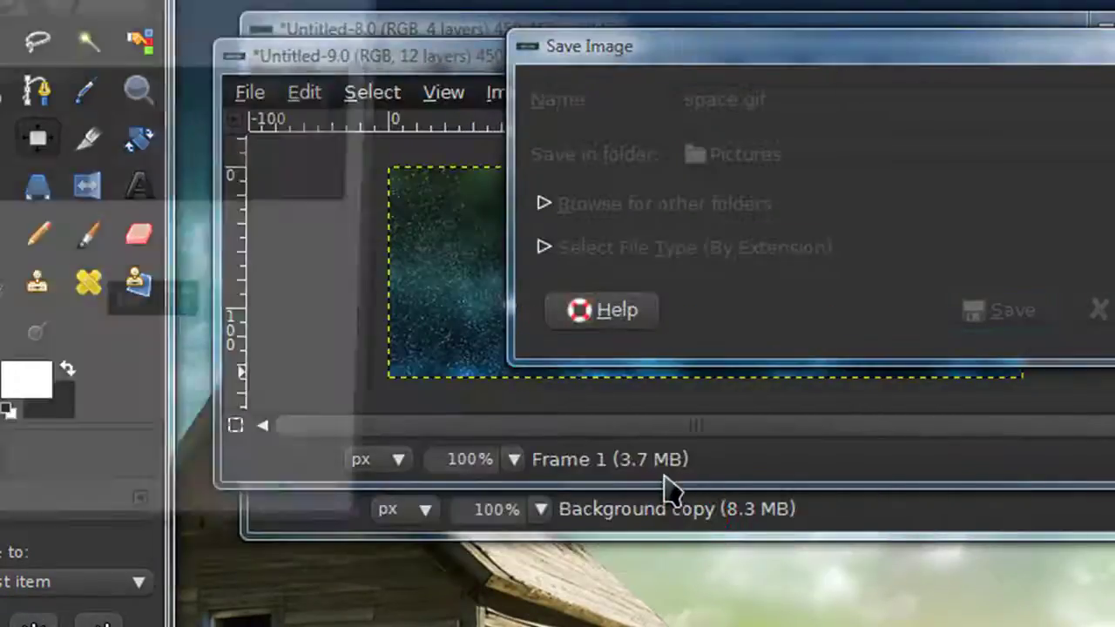
left_click_drag(168, 1, 444, 24)
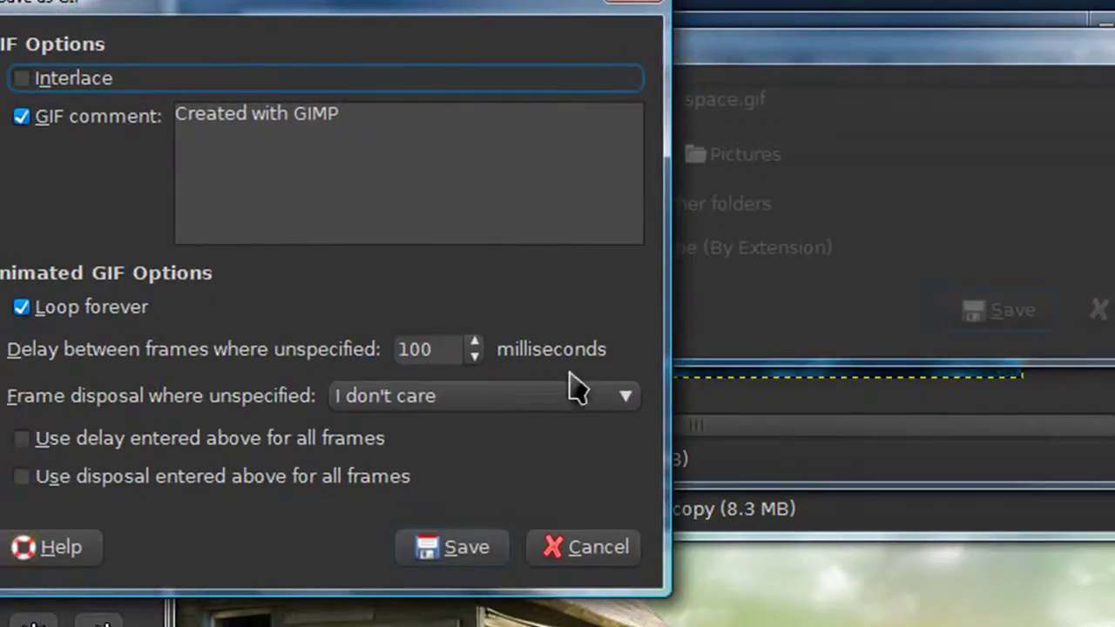
left_click(566, 556)
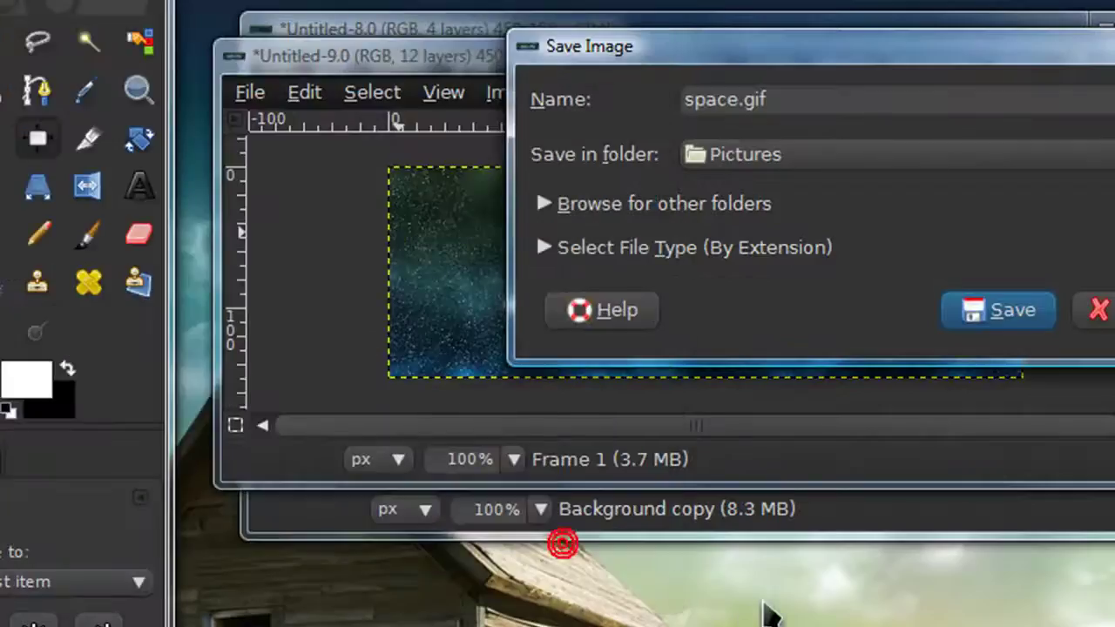
left_click(1097, 310)
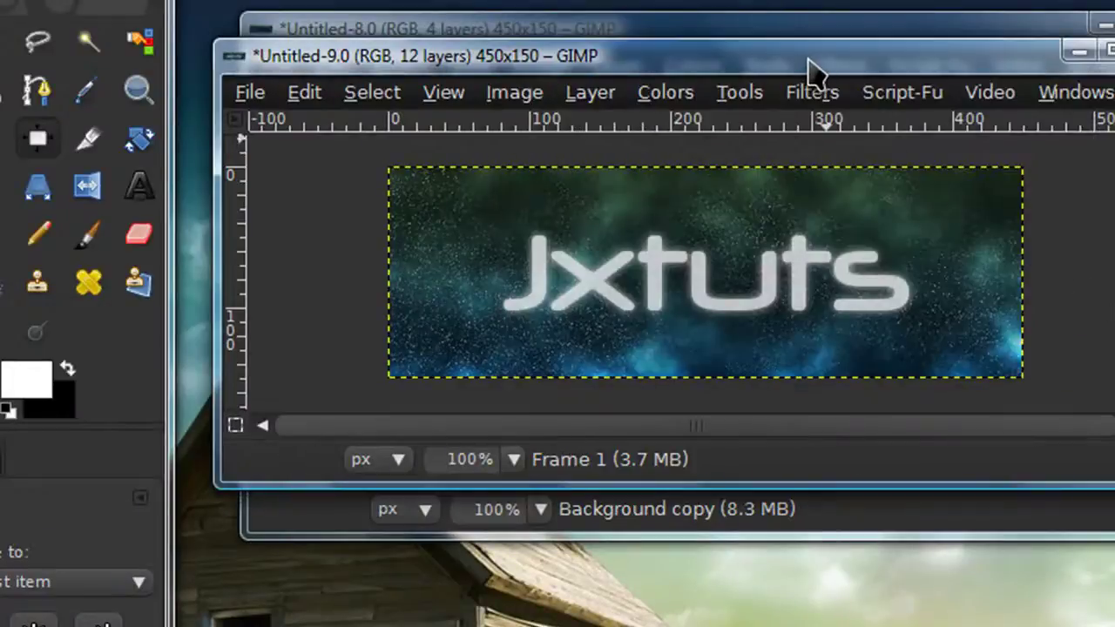
left_click_drag(808, 66, 836, 59)
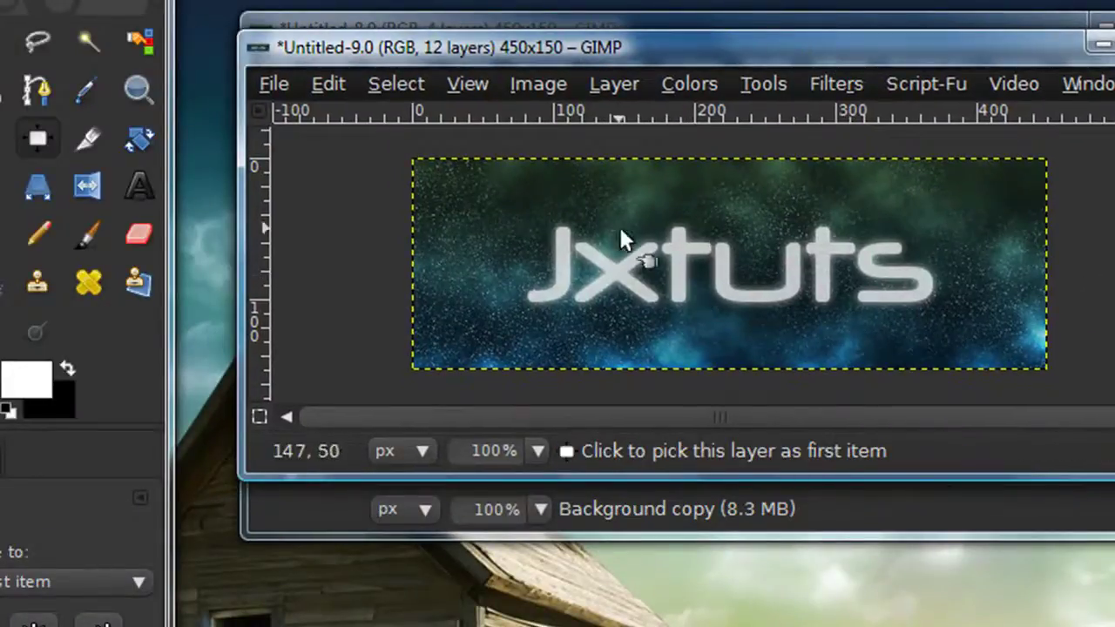